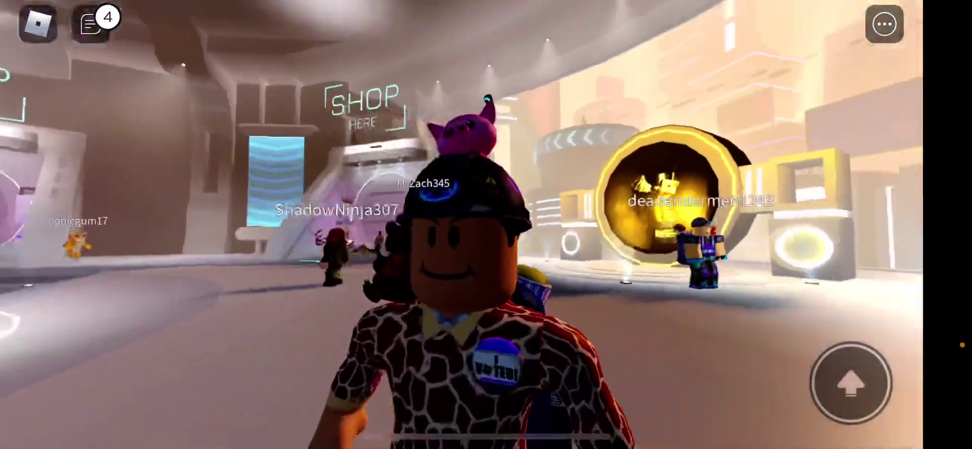
- Climb the slanted wall onto the shop roof and run along the ledges past the pillar
mouse_move(59, 359)
mouse_down()
mouse_move(74, 366)
mouse_move(97, 196)
mouse_move(109, 206)
mouse_move(66, 191)
mouse_move(66, 261)
mouse_up()
mouse_move(83, 297)
mouse_down()
mouse_move(72, 232)
mouse_move(144, 238)
mouse_up()
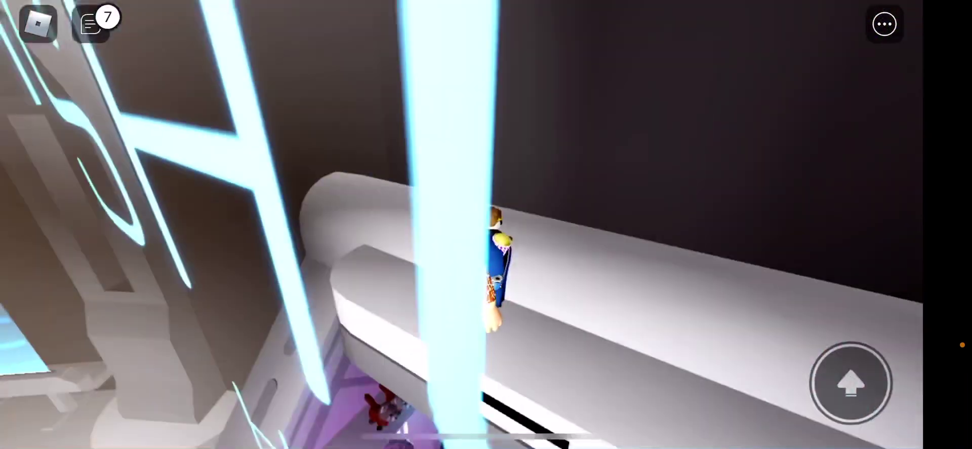
mouse_move(39, 272)
mouse_down()
mouse_move(30, 251)
mouse_move(45, 258)
mouse_move(89, 227)
mouse_move(56, 214)
mouse_move(114, 217)
mouse_move(158, 303)
mouse_move(178, 279)
mouse_move(170, 242)
mouse_up()
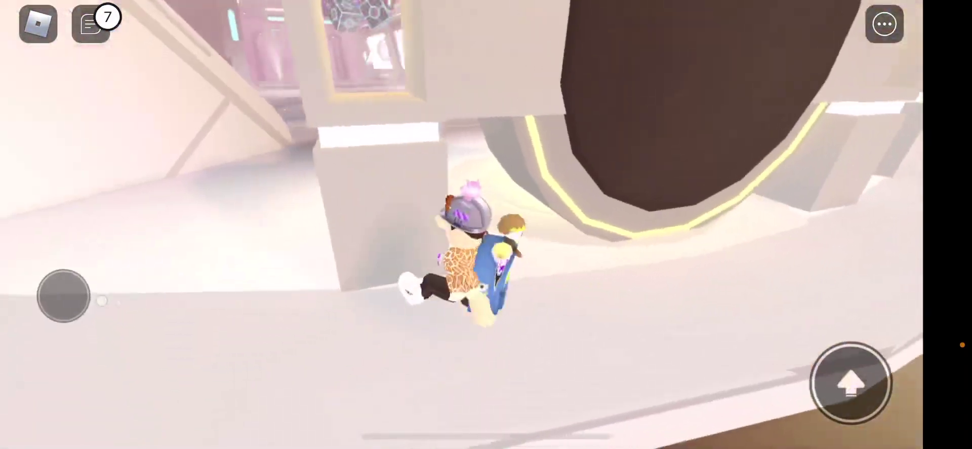
drag(64, 295, 77, 260)
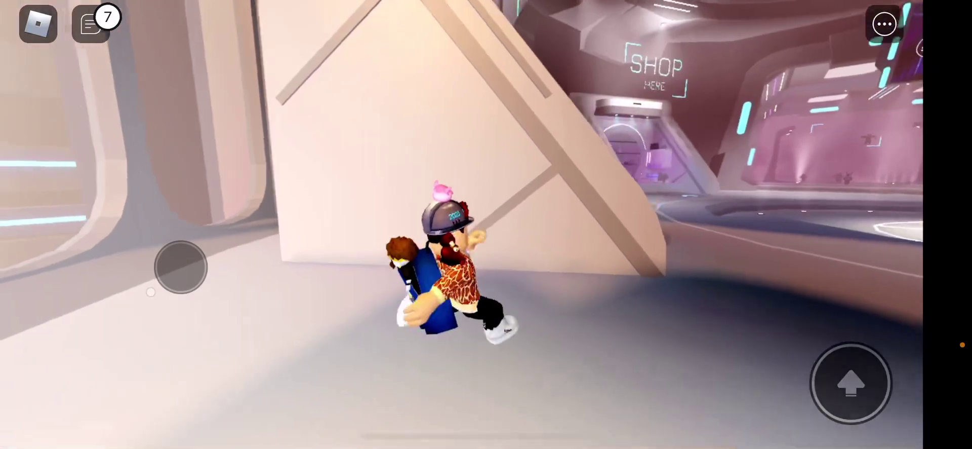
drag(181, 267, 184, 265)
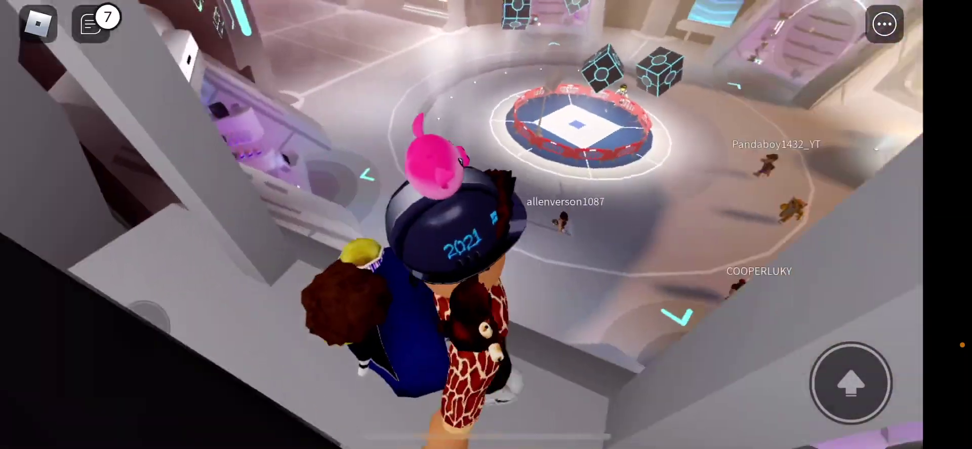
drag(148, 315, 152, 300)
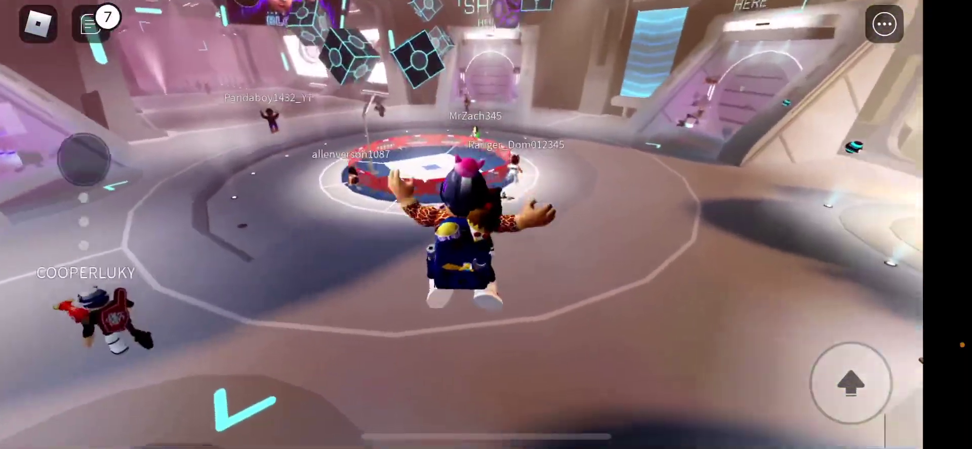
- Descend toward the red-fenced arena, visit the SHOP booth, and head back across the lobby
drag(83, 158, 161, 228)
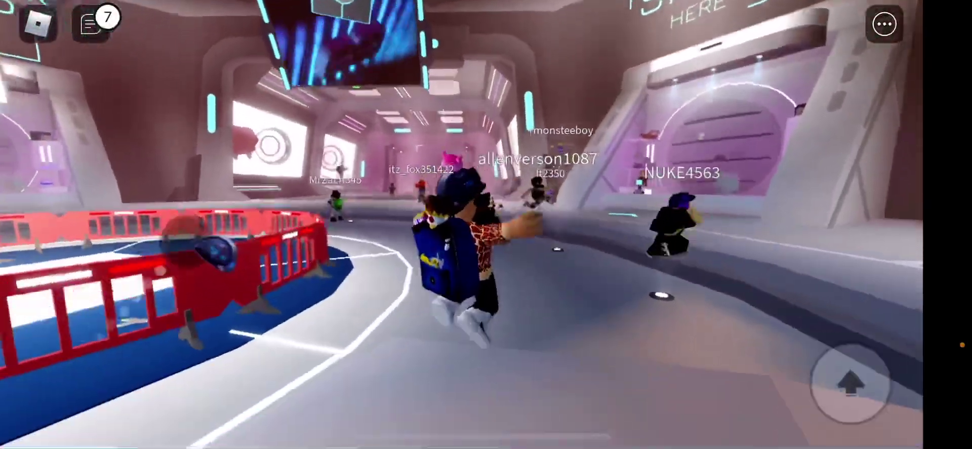
drag(202, 263, 173, 234)
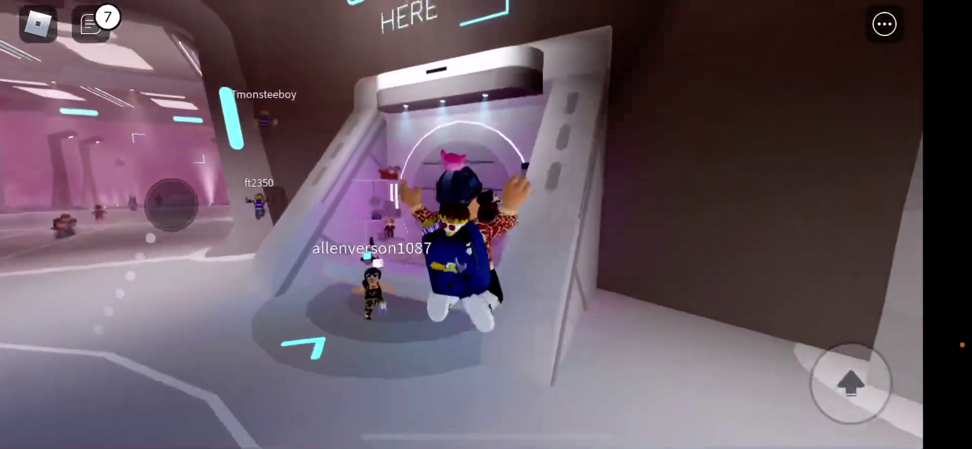
mouse_move(172, 204)
mouse_down()
mouse_move(151, 185)
mouse_move(180, 191)
mouse_up()
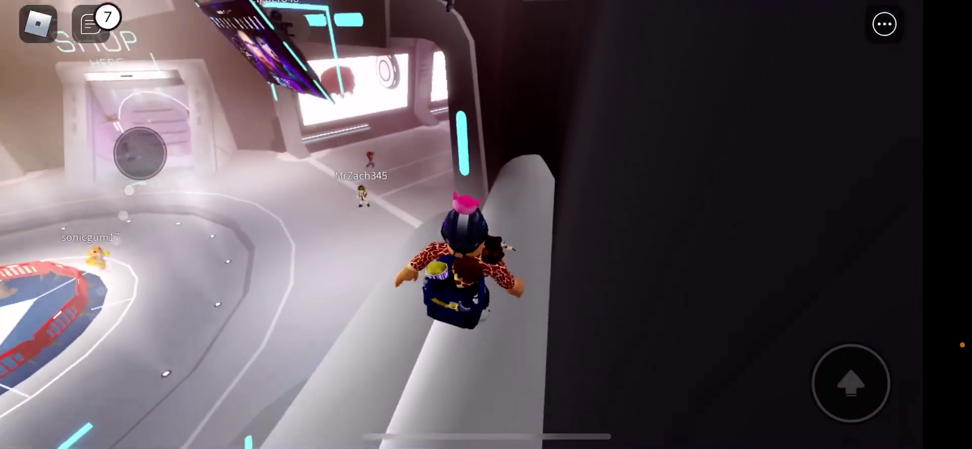
drag(141, 153, 159, 163)
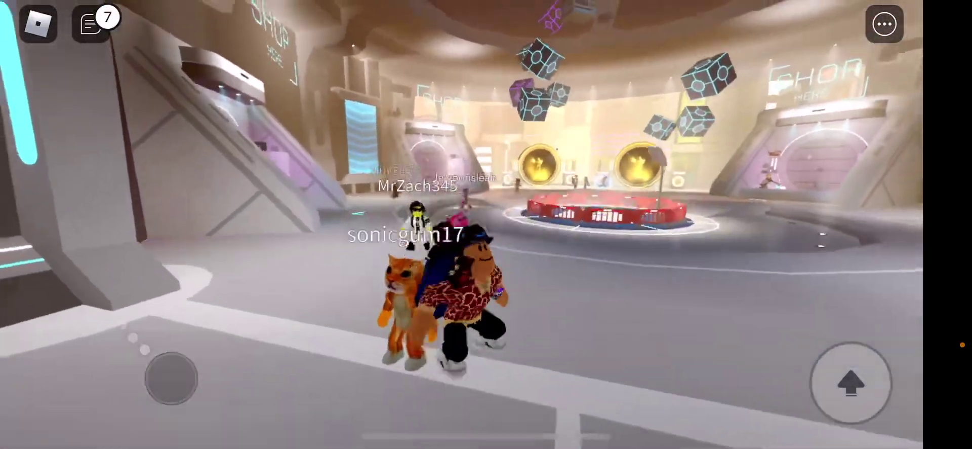
drag(147, 316, 154, 262)
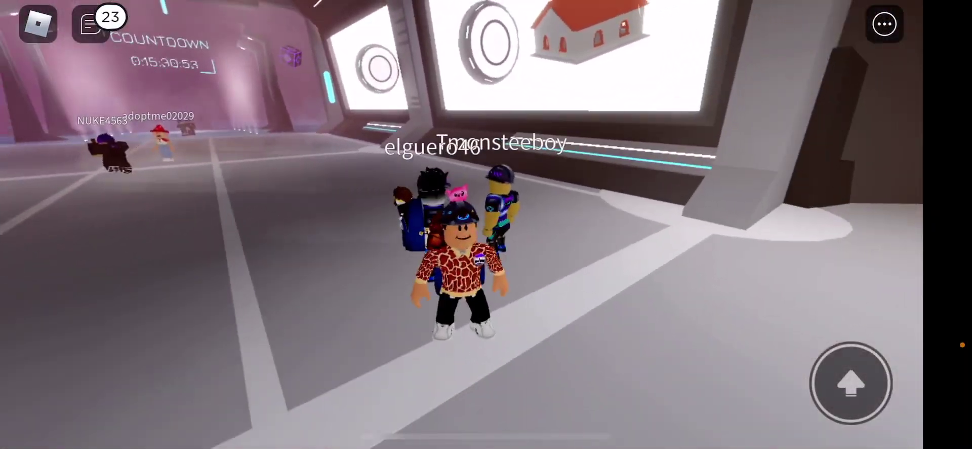
- Run through the corridor and around the red-fenced arena past other players
drag(199, 304, 174, 268)
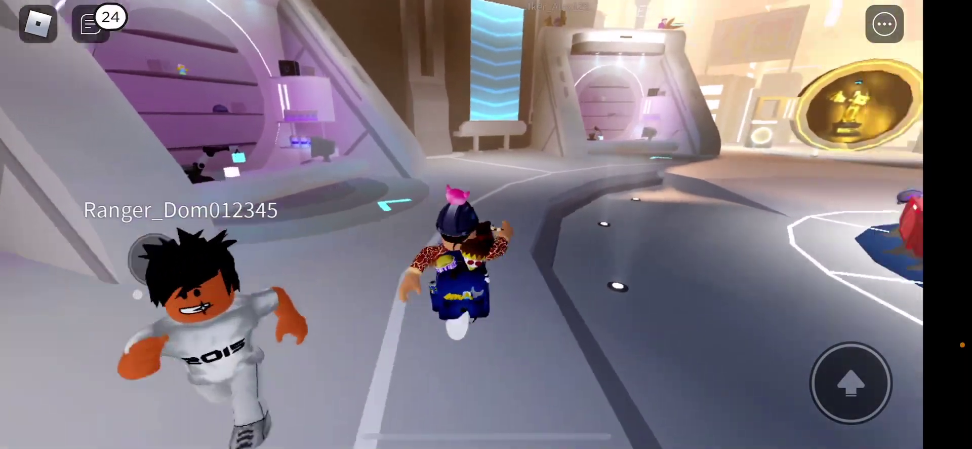
drag(152, 259, 87, 265)
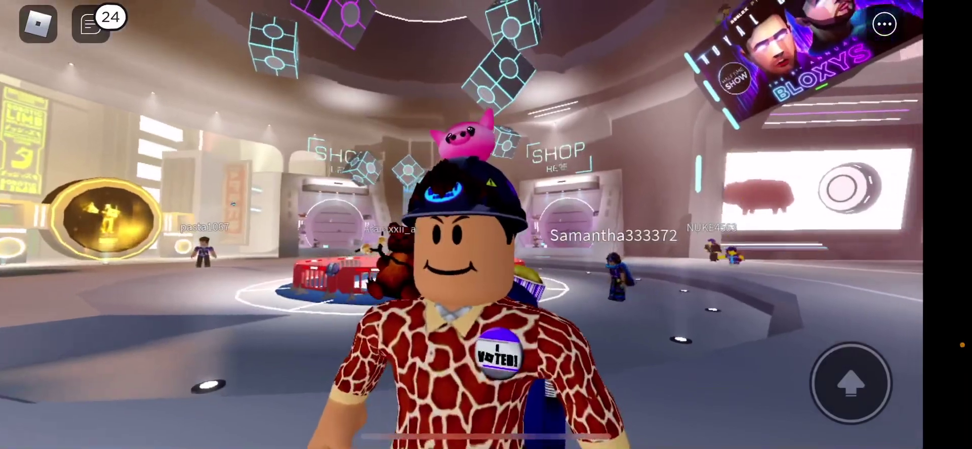
drag(104, 282, 48, 335)
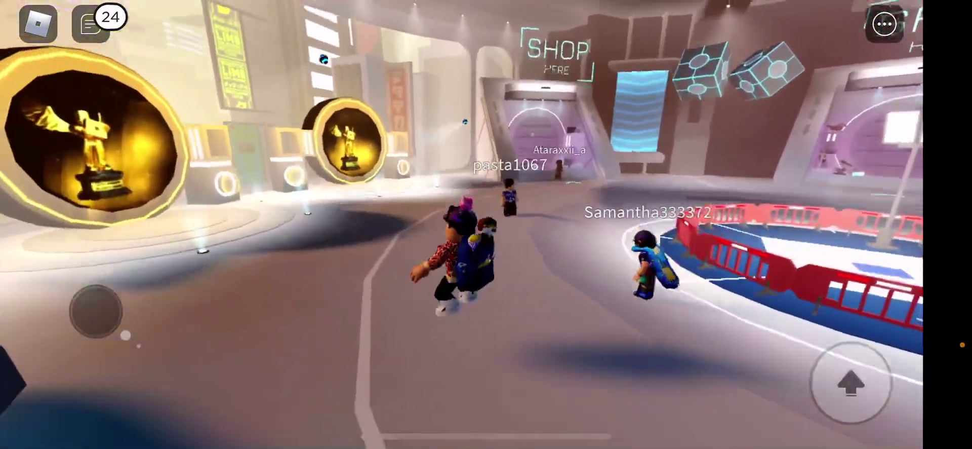
drag(48, 334, 91, 326)
drag(91, 283, 88, 280)
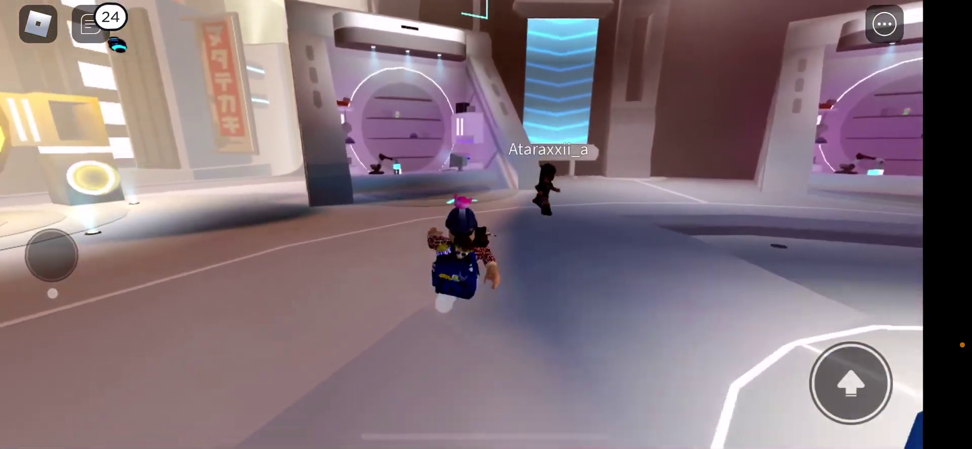
drag(50, 255, 26, 263)
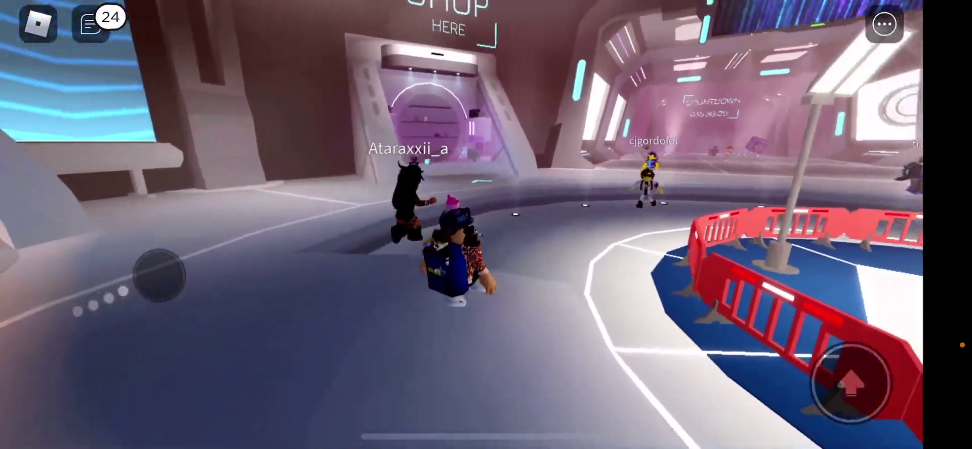
drag(154, 318, 177, 358)
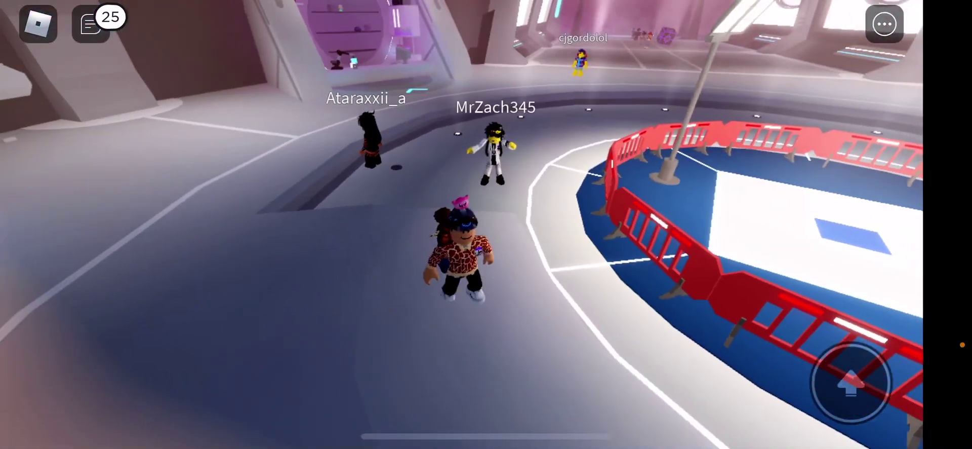
mouse_move(221, 326)
mouse_down()
mouse_move(235, 286)
mouse_move(260, 281)
mouse_up()
drag(159, 167, 160, 169)
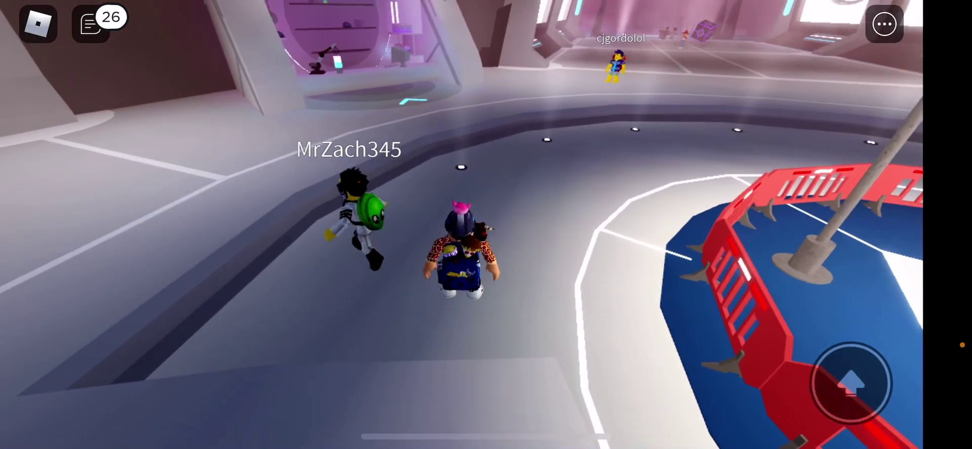
- Check the Players list in the Roblox menu, then leave the game
click(38, 24)
scroll(462, 267, down, 2)
scroll(461, 266, up, 3)
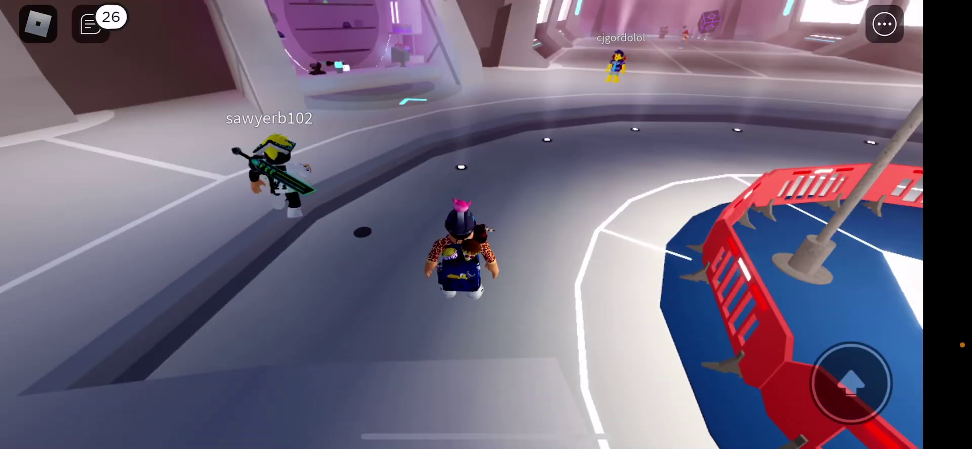
click(23, 23)
scroll(455, 266, down, 5)
scroll(462, 271, down, 2)
scroll(462, 271, down, 2)
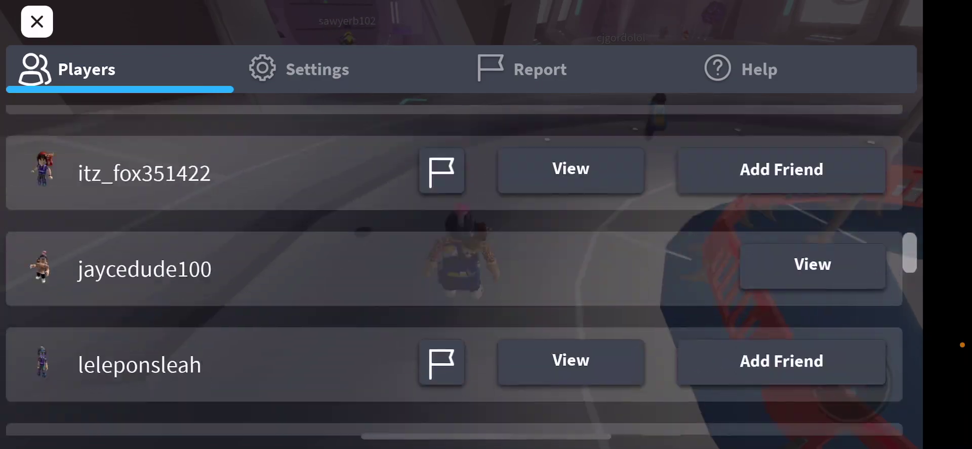
scroll(456, 267, up, 5)
click(36, 22)
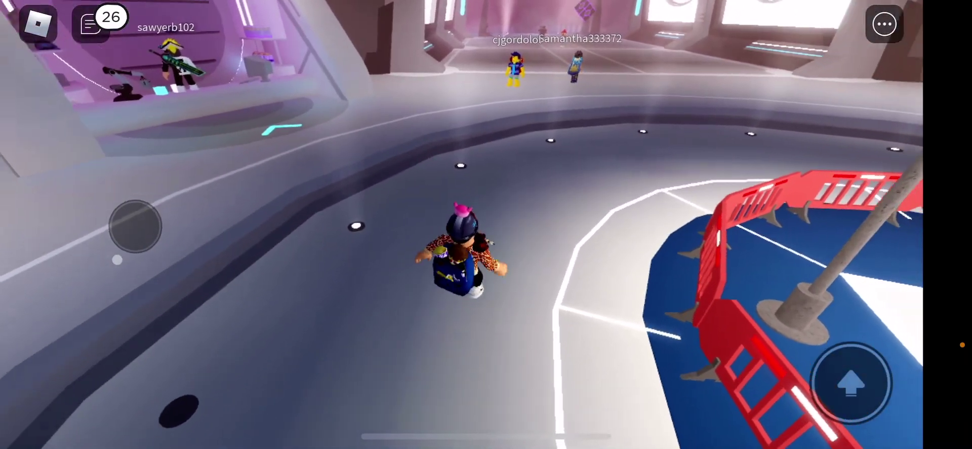
click(37, 23)
click(152, 134)
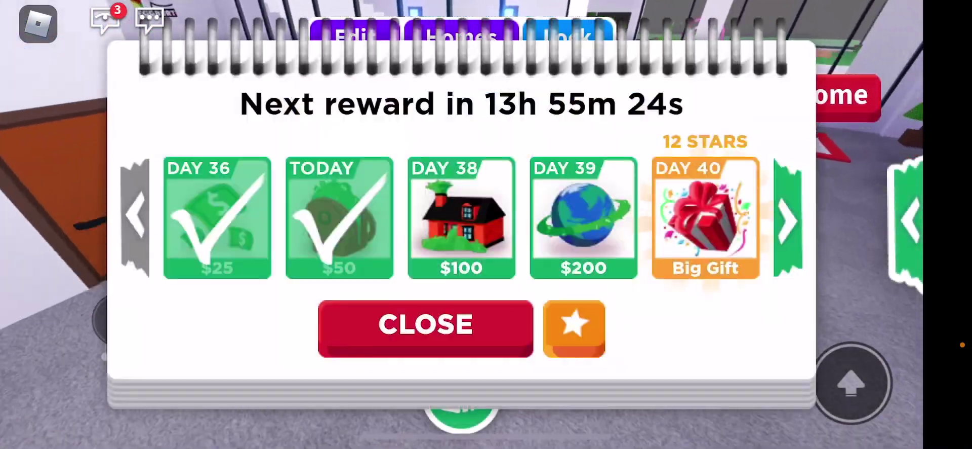
- Decline the Mermaid Mansion offer and switch the outfit to My Roblox Avatar via Dress Up
click(425, 327)
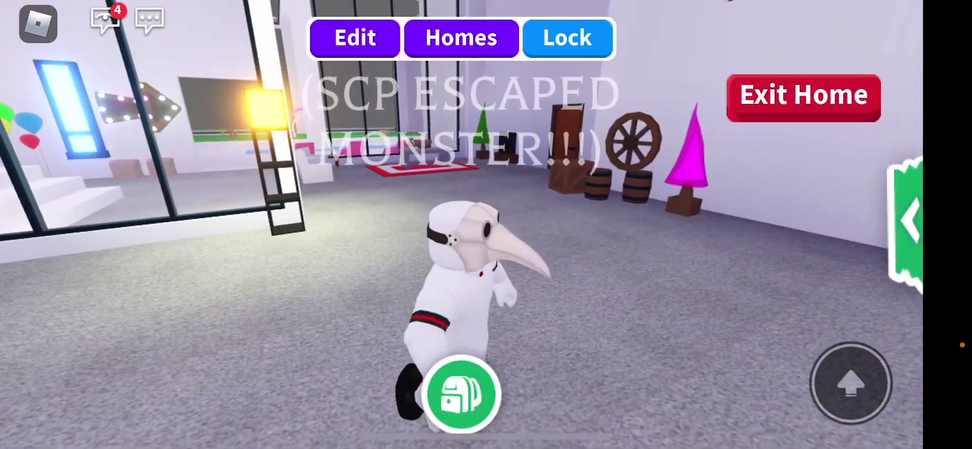
click(836, 222)
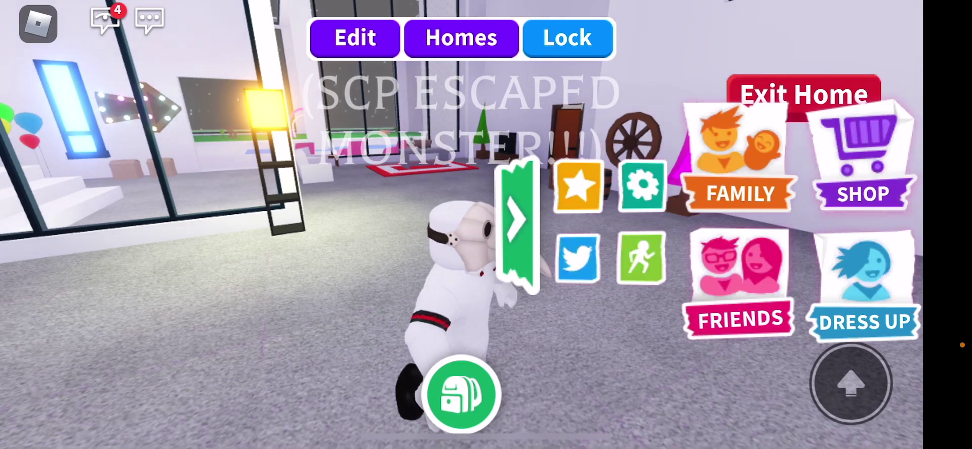
click(864, 285)
scroll(137, 267, down, 5)
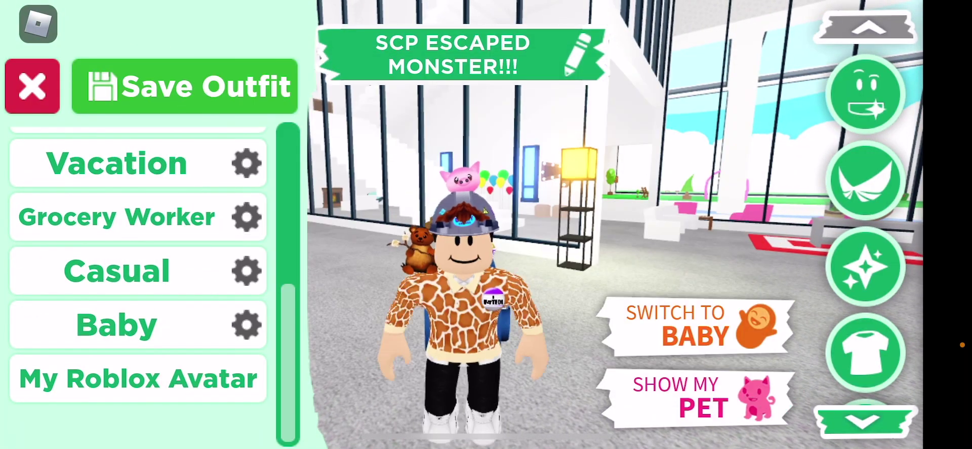
click(32, 86)
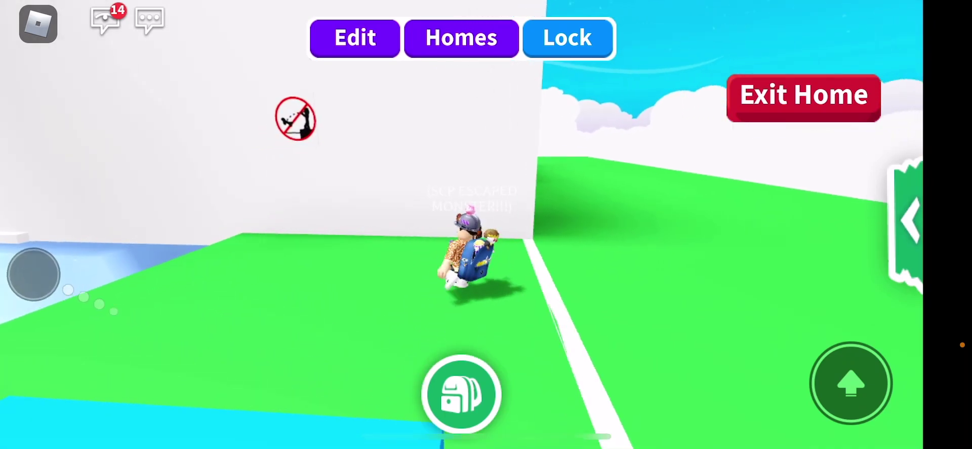
- Ride the blue ladybug pet along the home's walls toward the grey wall
click(461, 393)
click(479, 142)
click(343, 209)
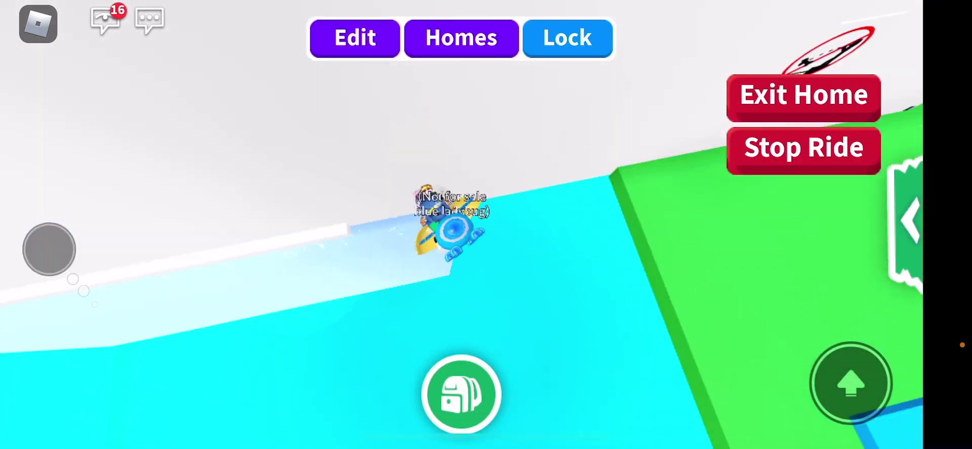
mouse_move(47, 246)
mouse_down()
mouse_move(134, 209)
mouse_move(63, 200)
mouse_up()
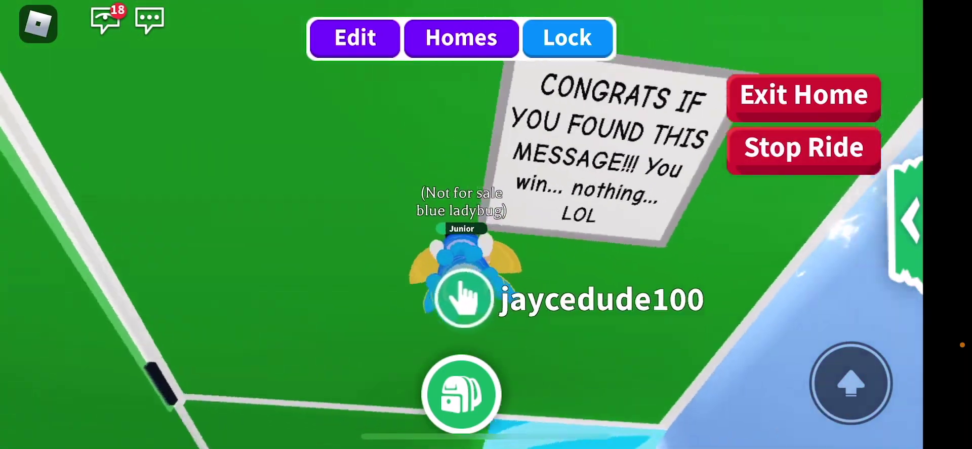
drag(91, 361, 99, 358)
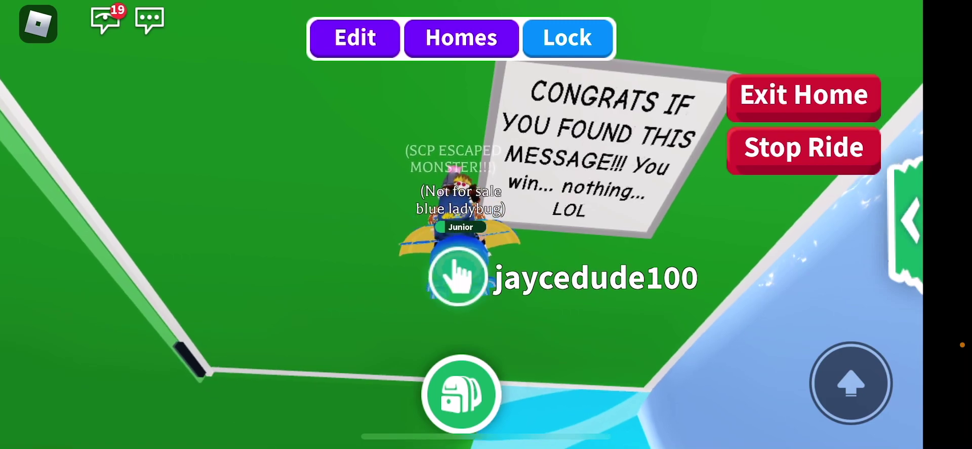
drag(105, 250, 145, 196)
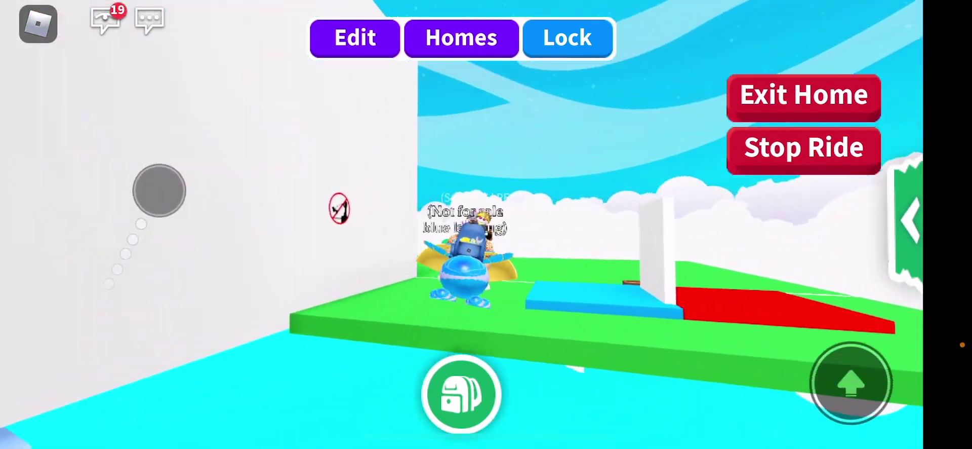
- Dismount the ladybug by holding the cat, then walk along the house's glass wall
click(461, 393)
click(670, 143)
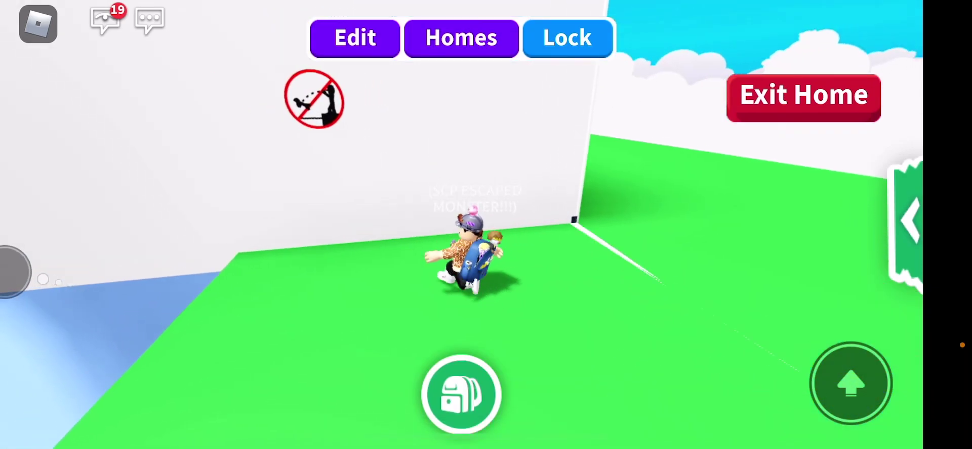
mouse_move(53, 312)
mouse_down()
mouse_move(108, 256)
mouse_move(154, 285)
mouse_up()
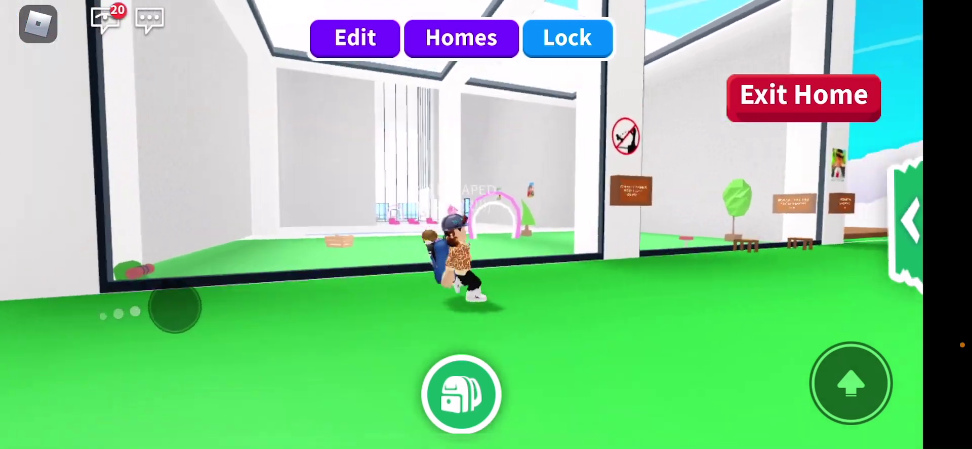
mouse_move(154, 284)
mouse_down()
mouse_move(184, 303)
mouse_move(220, 232)
mouse_move(193, 202)
mouse_up()
- Enter home edit mode and buy the 600 Bucks pack
click(461, 393)
click(736, 61)
click(355, 38)
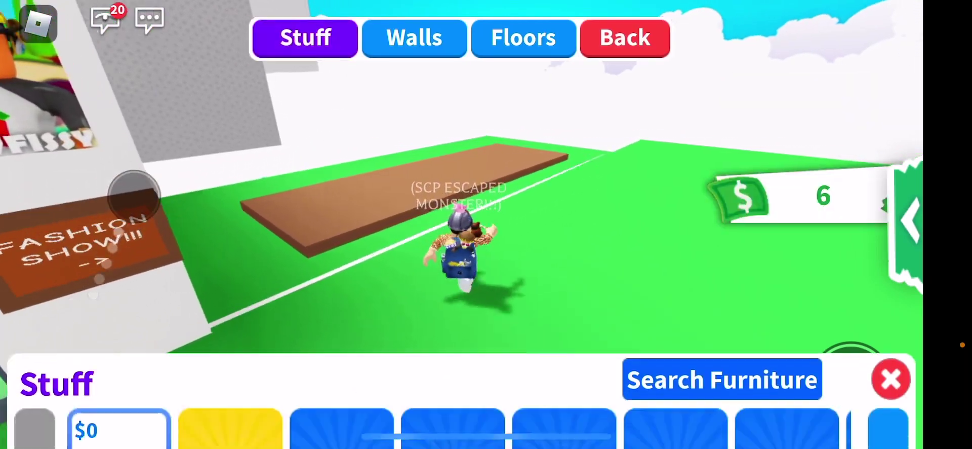
click(792, 254)
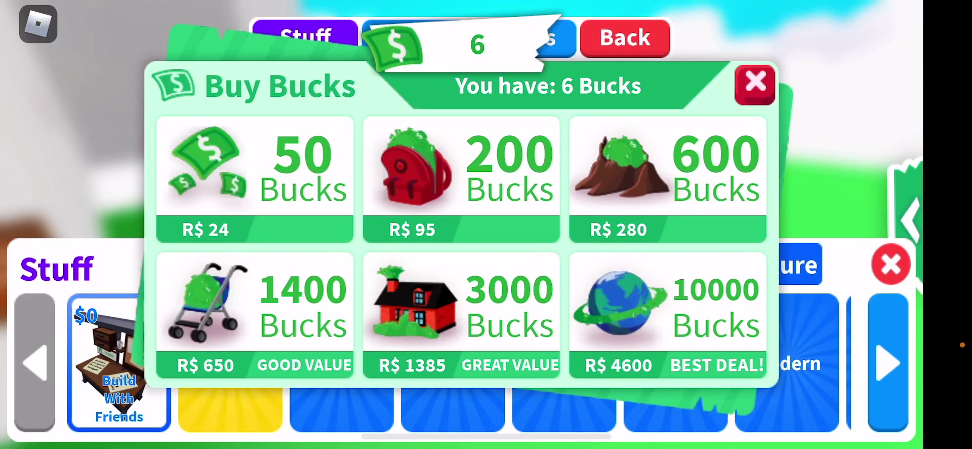
click(667, 180)
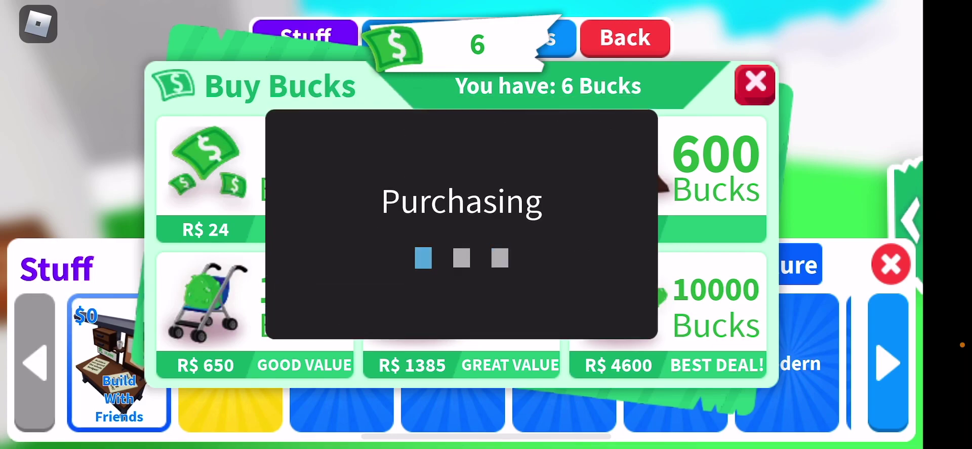
click(460, 311)
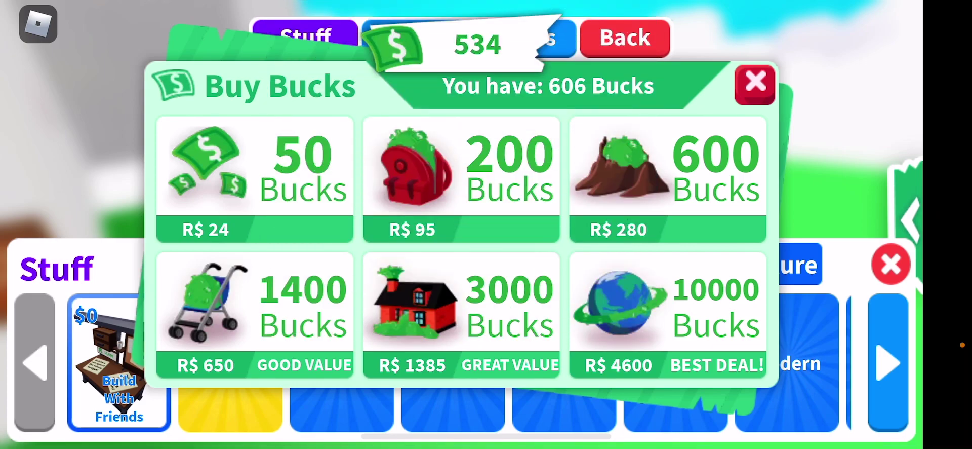
- Buy the 200 and 50 Bucks packs, then close the Bucks shop and catalogue
click(461, 179)
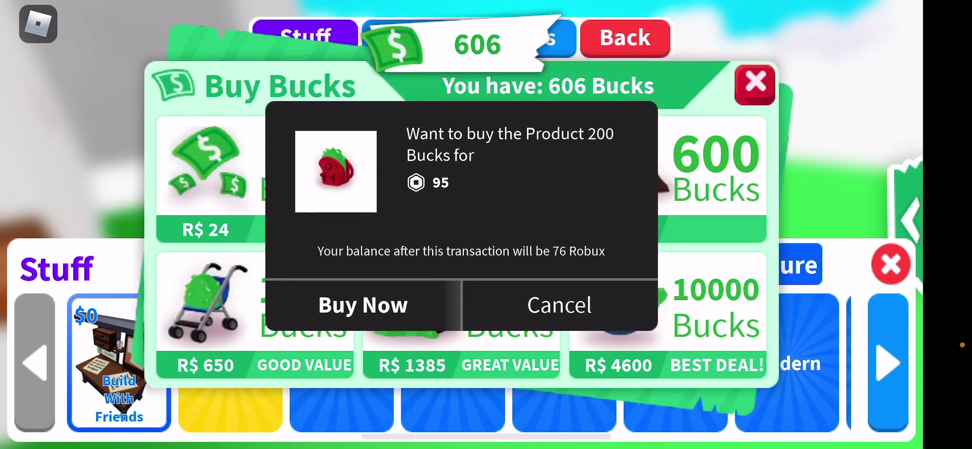
click(557, 311)
click(668, 179)
click(557, 304)
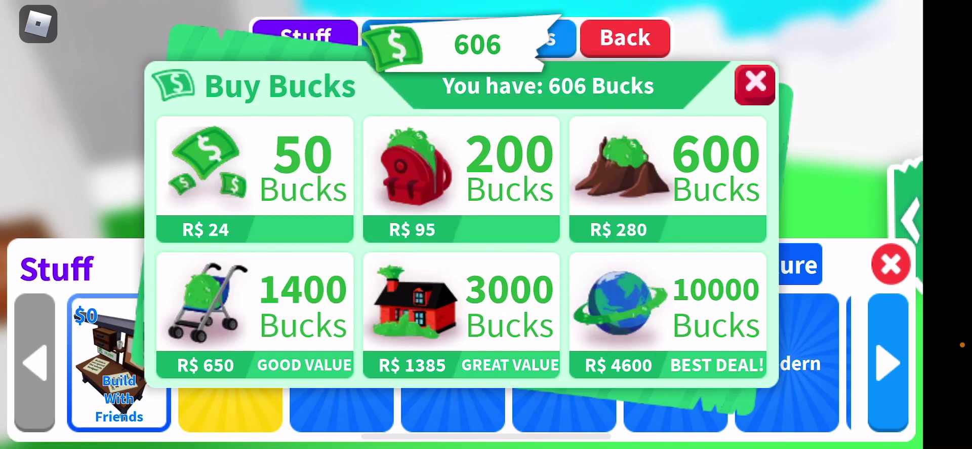
click(461, 179)
click(363, 305)
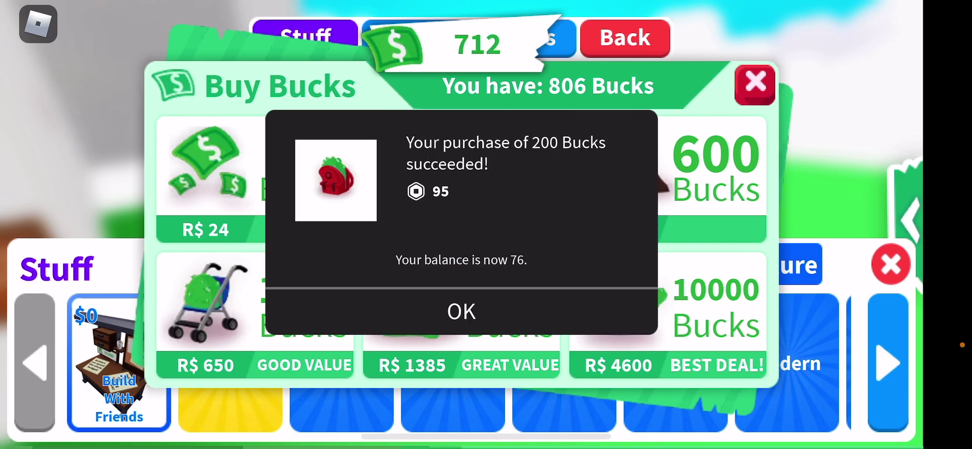
click(461, 311)
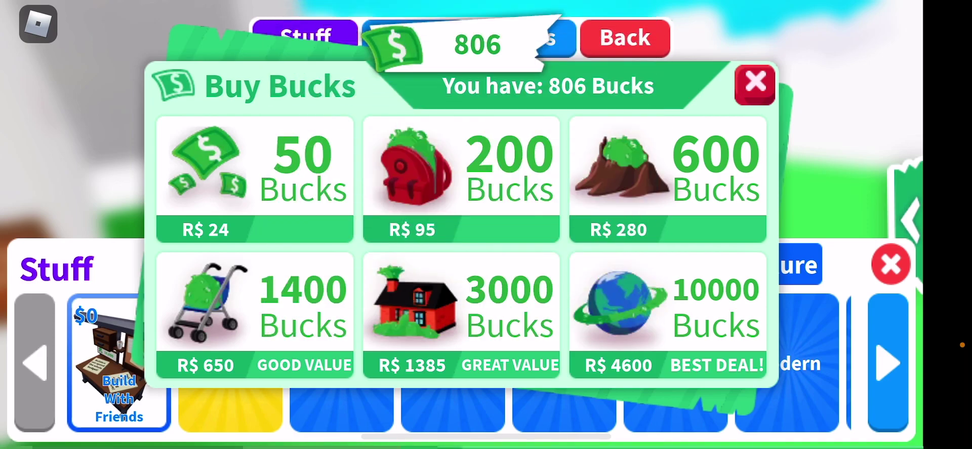
click(254, 179)
click(363, 293)
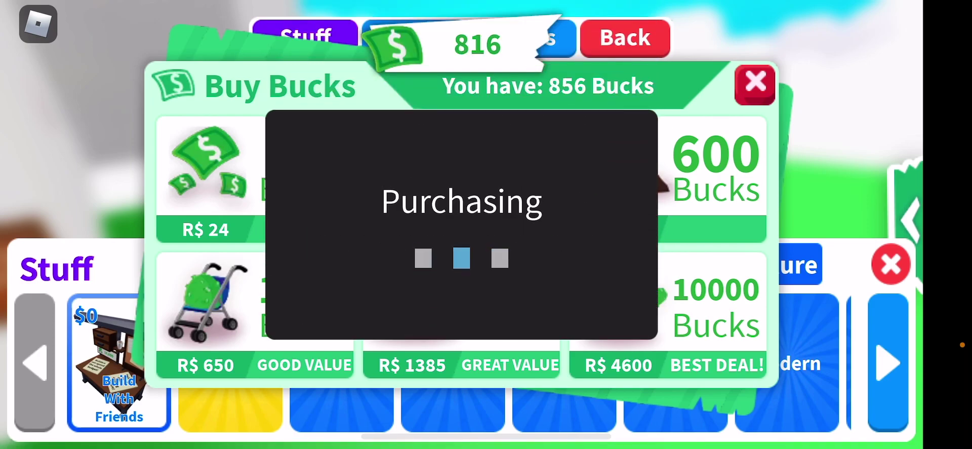
click(460, 308)
click(755, 84)
click(891, 264)
- Page through the furniture categories, then close the catalogue and walk to another spot
drag(175, 262, 173, 255)
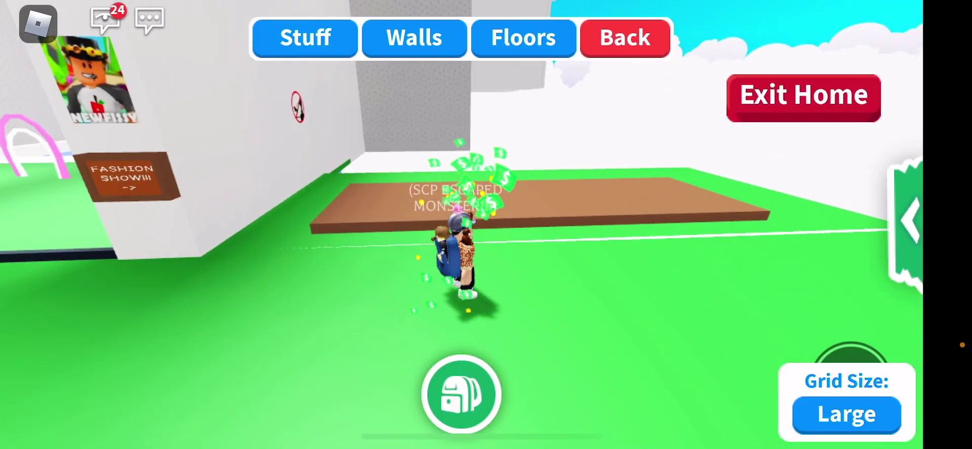
click(305, 37)
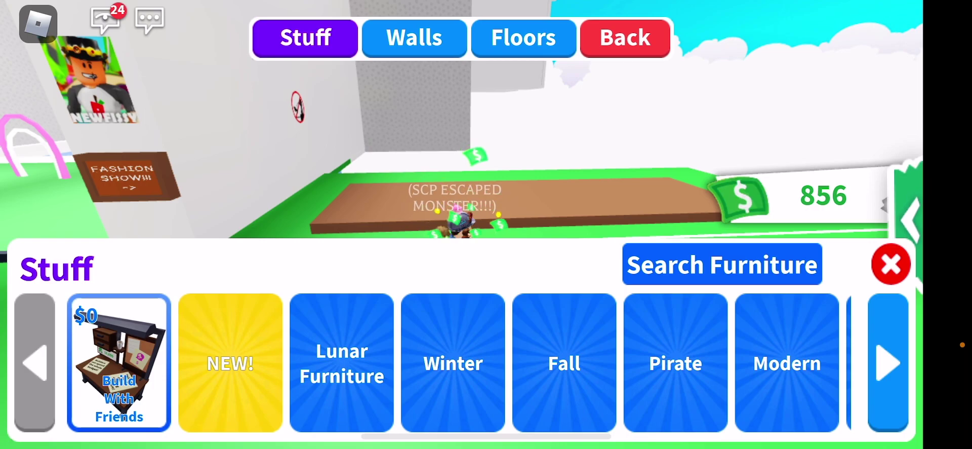
click(888, 363)
drag(380, 136, 608, 137)
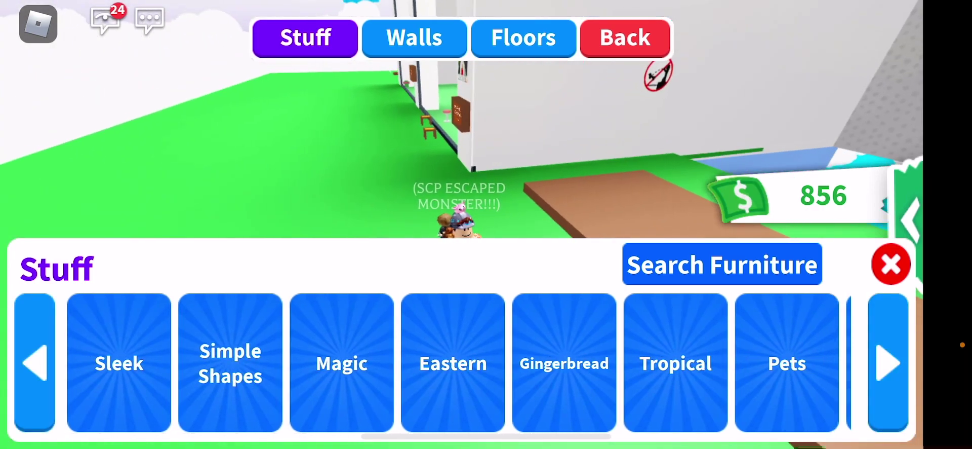
click(888, 362)
mouse_move(95, 159)
mouse_down()
mouse_move(55, 164)
mouse_move(103, 103)
mouse_up()
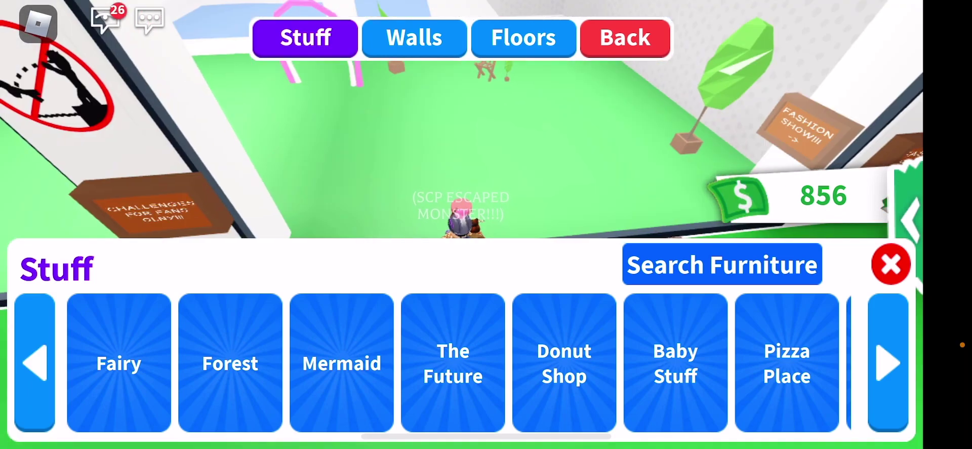
click(891, 264)
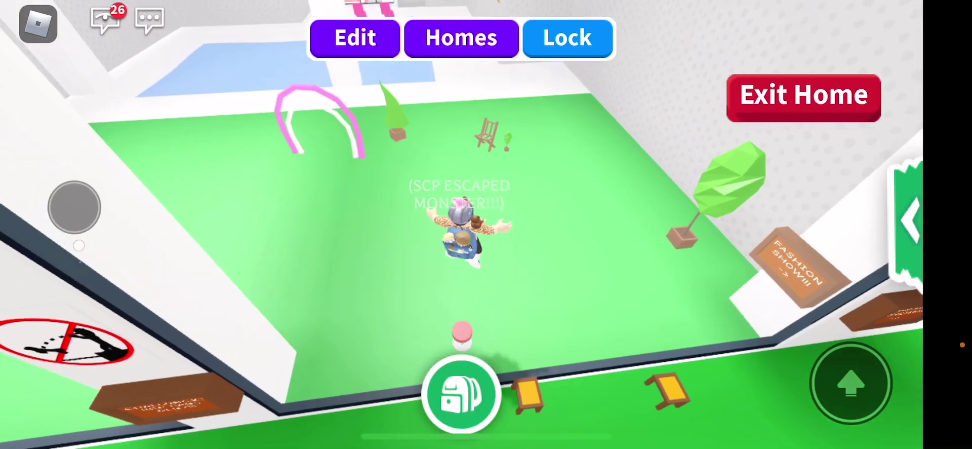
drag(76, 202, 87, 202)
- In edit mode, open the Decoration category and page through its items
click(354, 38)
click(306, 38)
drag(684, 362, 228, 363)
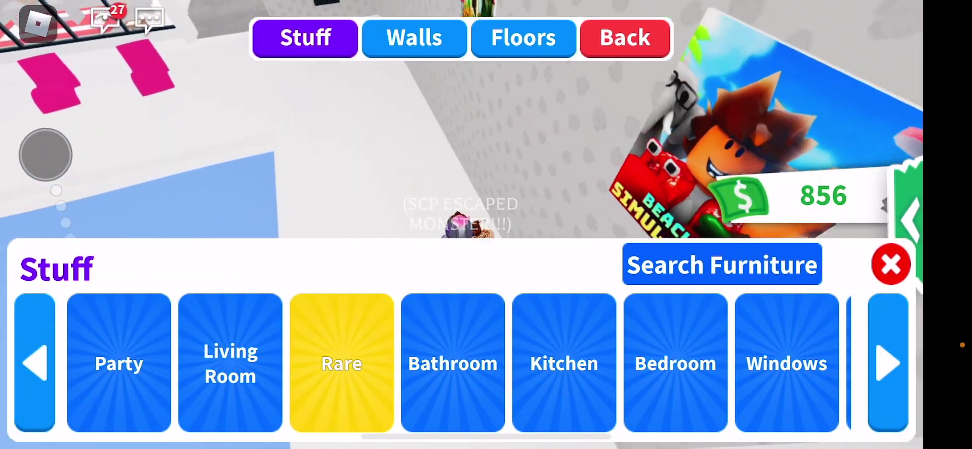
drag(760, 363, 151, 362)
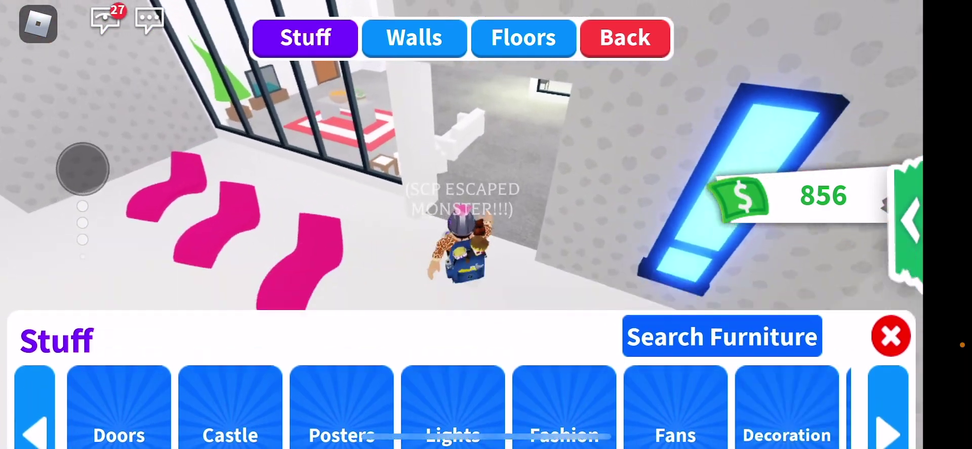
click(786, 362)
drag(532, 363, 357, 362)
click(820, 195)
click(756, 84)
drag(683, 362, 228, 362)
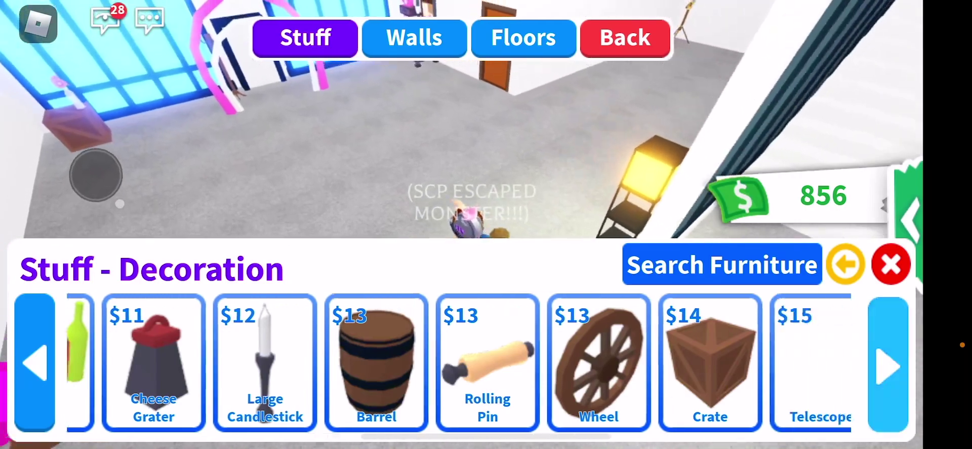
drag(683, 362, 228, 362)
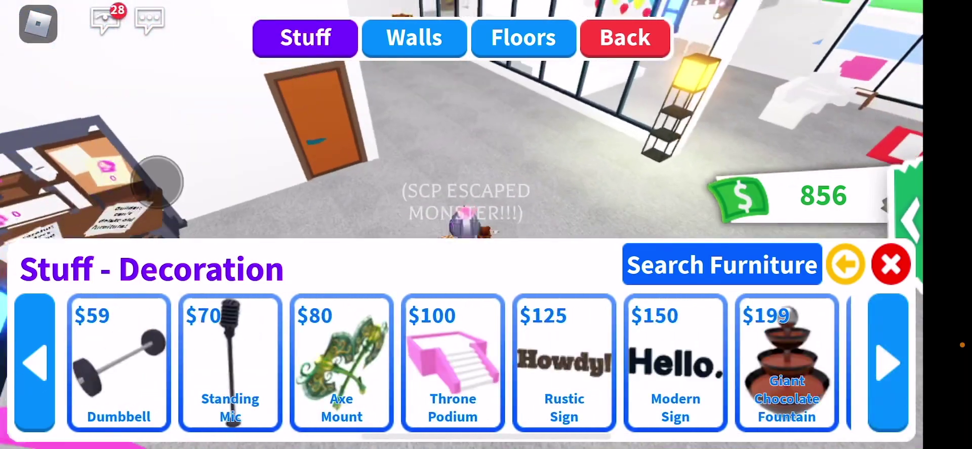
drag(157, 180, 137, 173)
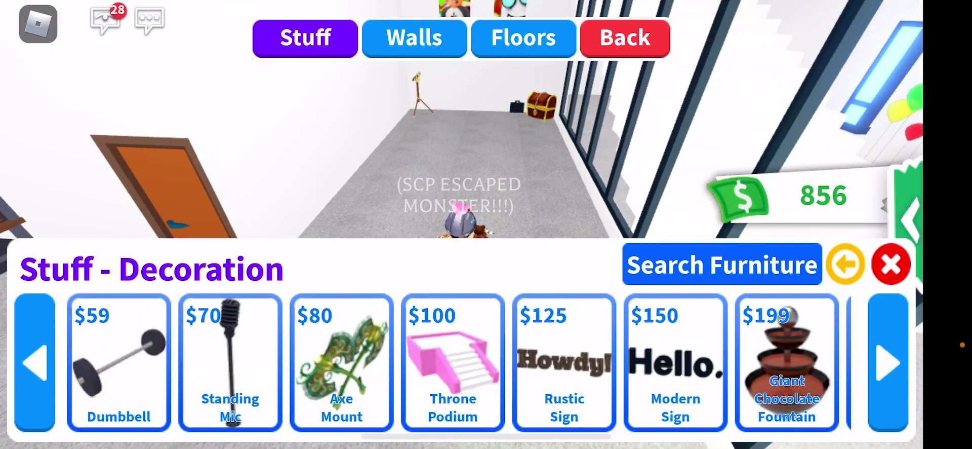
- Place the Giant Chocolate Fountain in the room and confirm it
click(891, 264)
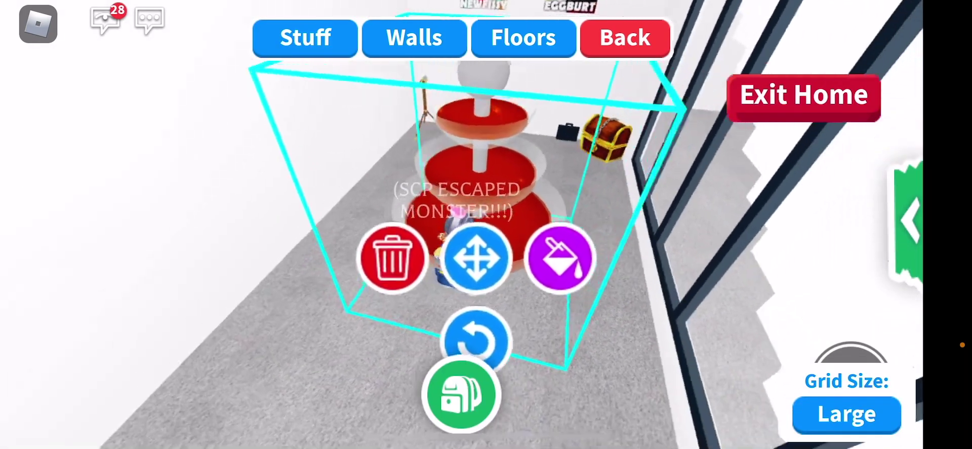
drag(684, 228, 532, 228)
click(304, 319)
drag(82, 274, 82, 310)
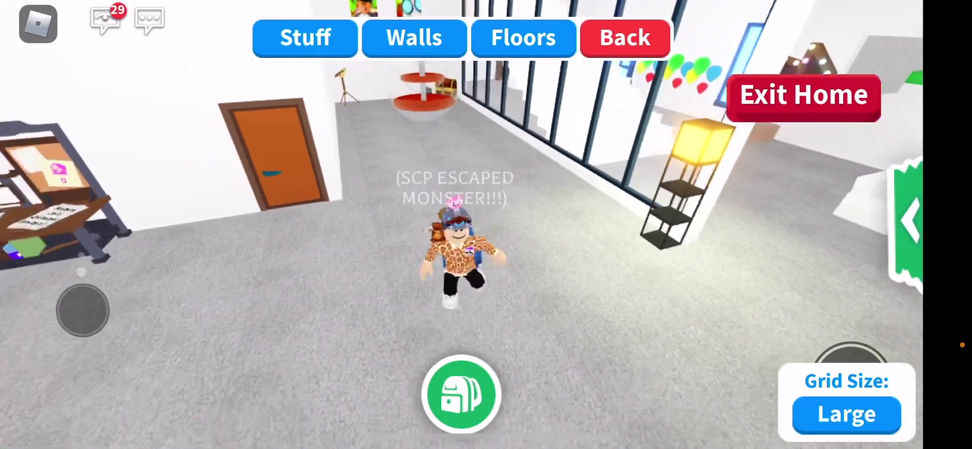
- Reopen the Decoration category and page through several more item pages
click(305, 37)
drag(683, 363, 228, 362)
click(888, 362)
click(35, 363)
click(790, 361)
click(888, 362)
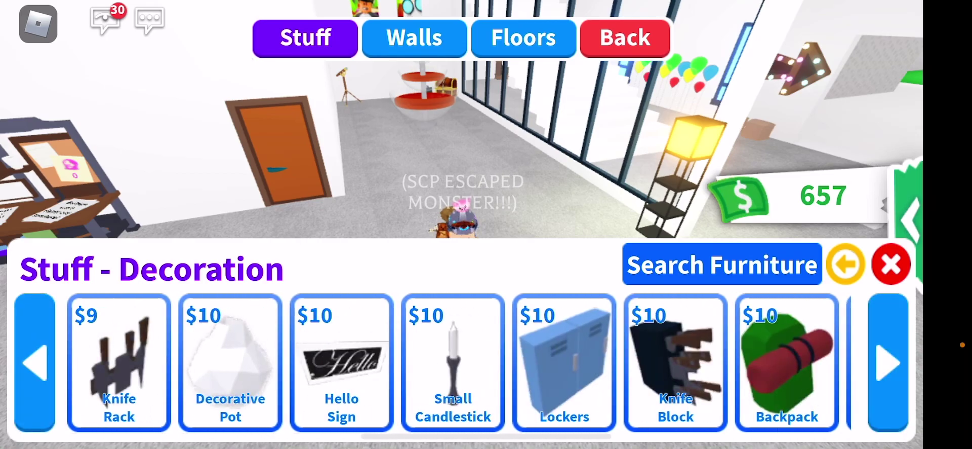
click(888, 362)
click(888, 363)
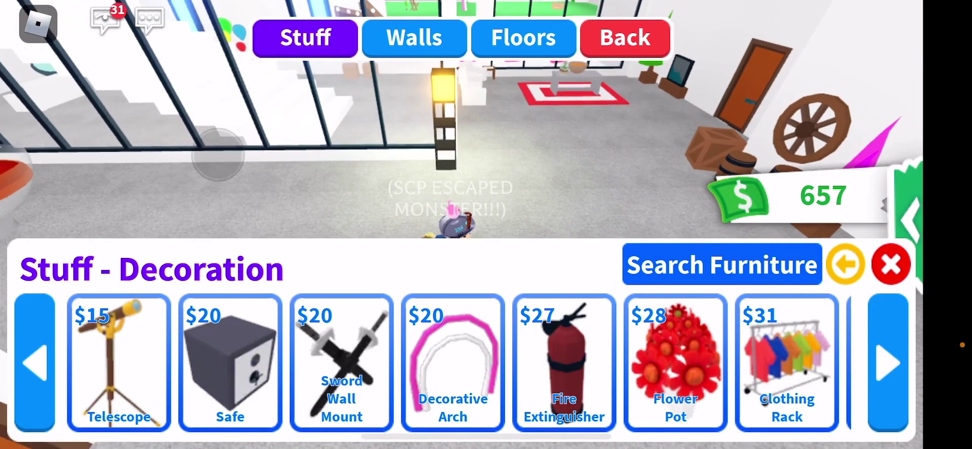
mouse_move(114, 167)
mouse_down()
mouse_move(232, 165)
mouse_move(189, 115)
mouse_up()
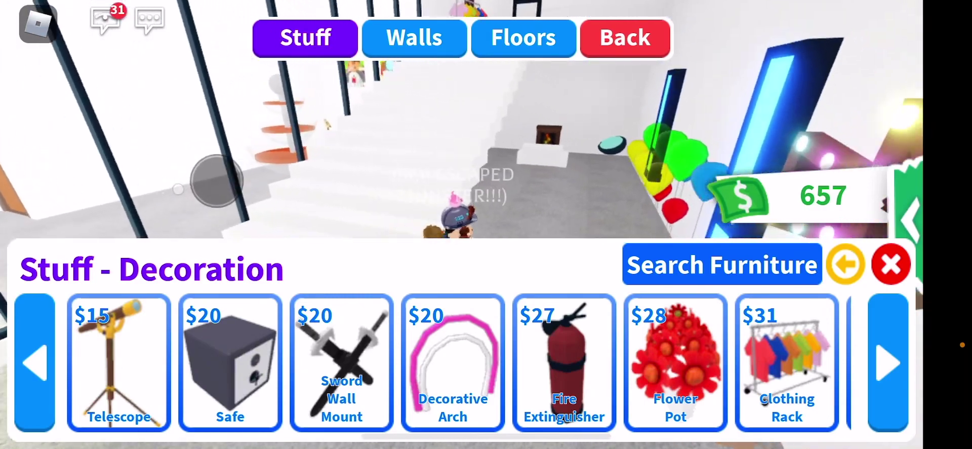
- Walk toward the neon arrow and balloons, close the catalogue, and exit edit mode
click(889, 363)
drag(156, 106, 173, 110)
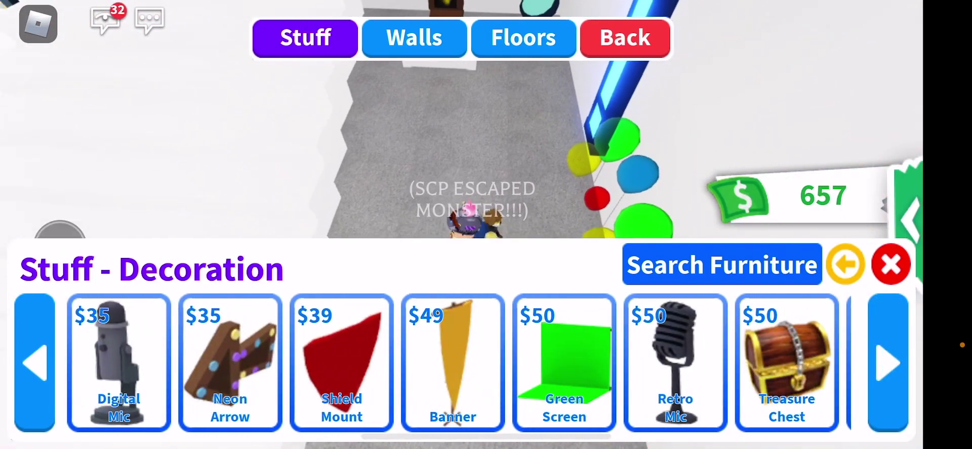
drag(78, 232, 98, 106)
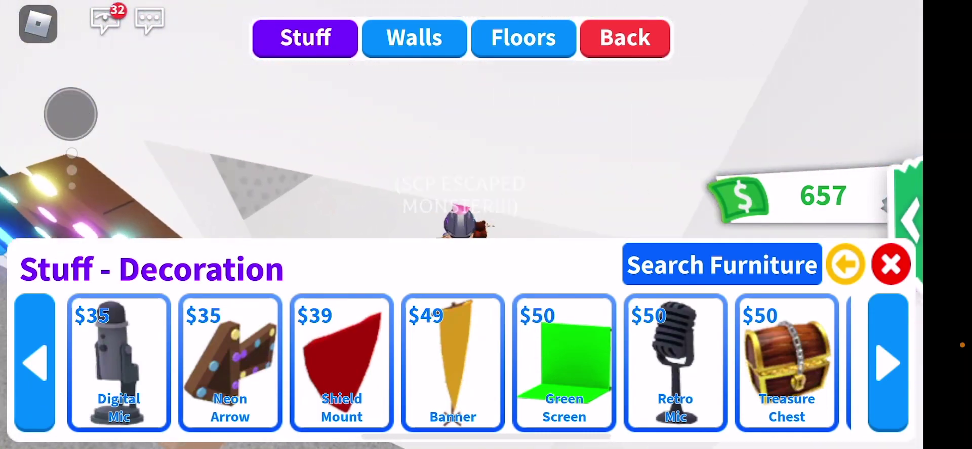
click(891, 264)
click(625, 37)
- Walk along the wall back to the house and open Stuff in edit mode
drag(98, 113, 68, 112)
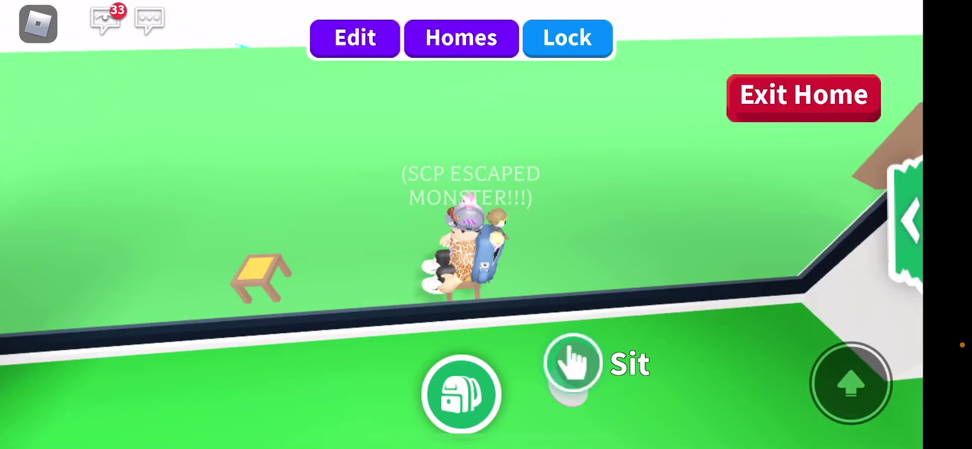
mouse_move(69, 335)
mouse_down()
mouse_move(40, 236)
mouse_move(10, 282)
mouse_move(17, 310)
mouse_move(55, 245)
mouse_move(80, 226)
mouse_move(22, 218)
mouse_move(10, 251)
mouse_up()
mouse_move(83, 349)
mouse_down()
mouse_move(130, 370)
mouse_move(156, 302)
mouse_move(159, 311)
mouse_move(165, 191)
mouse_up()
click(354, 37)
click(305, 37)
- Open Decoration and page through every item, from $35–$50 to the priciest
click(888, 363)
click(888, 362)
click(787, 362)
click(888, 362)
click(888, 362)
click(888, 363)
click(888, 362)
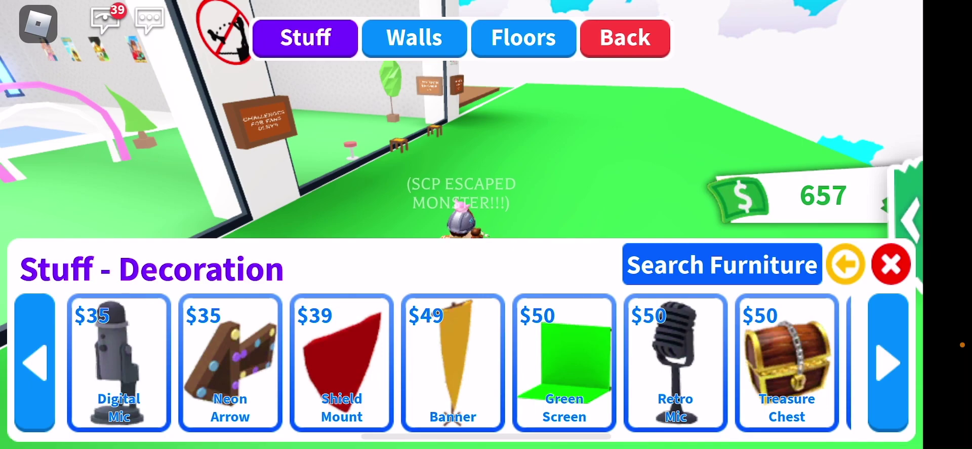
drag(304, 137, 486, 137)
click(888, 363)
mouse_move(304, 137)
mouse_down()
mouse_move(532, 136)
mouse_move(304, 136)
mouse_up()
click(888, 363)
drag(532, 136, 418, 137)
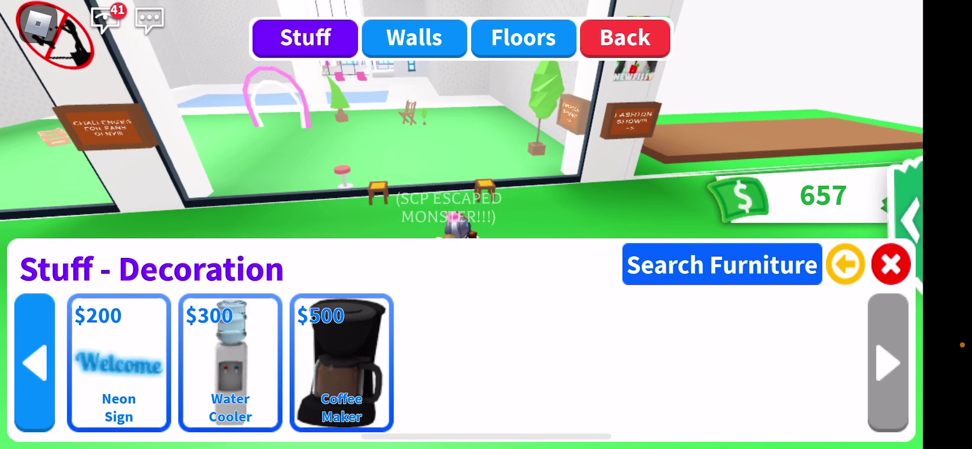
- Return to the category list and page right to the themed categories
click(845, 264)
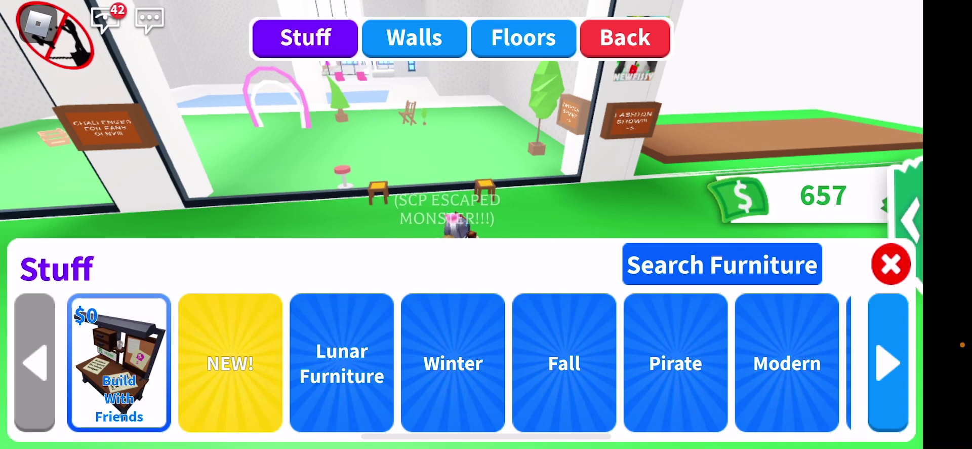
click(888, 363)
click(888, 362)
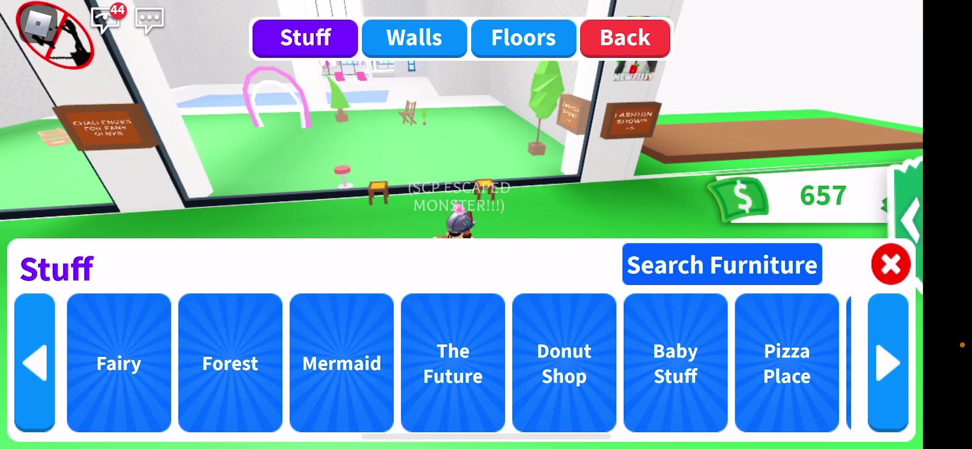
drag(676, 362, 228, 363)
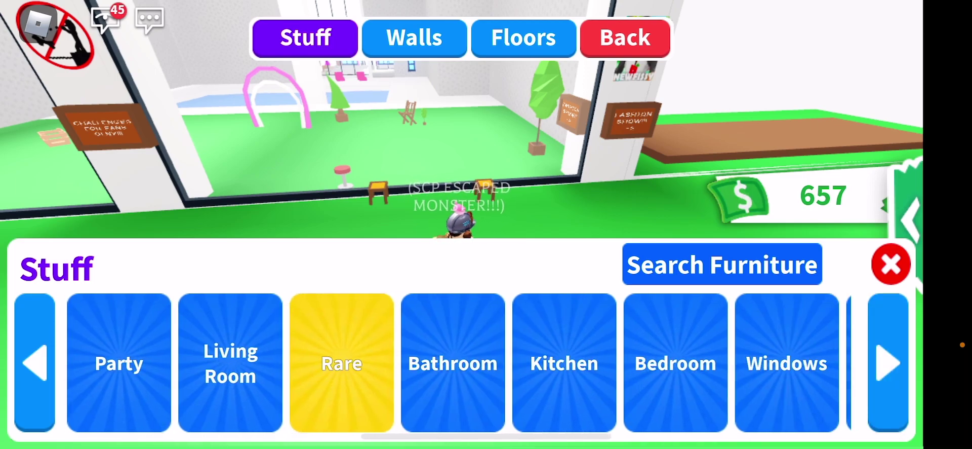
- Browse the Living Room TVs and both pages of Trees
click(230, 363)
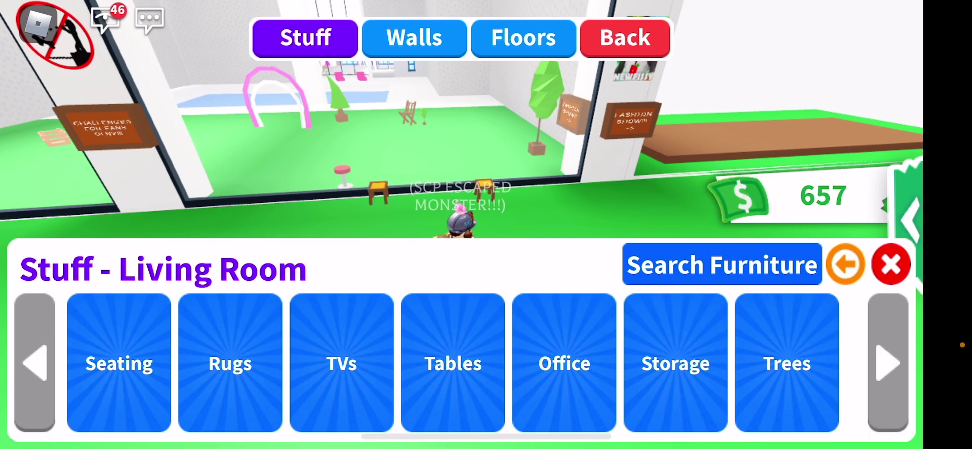
click(342, 363)
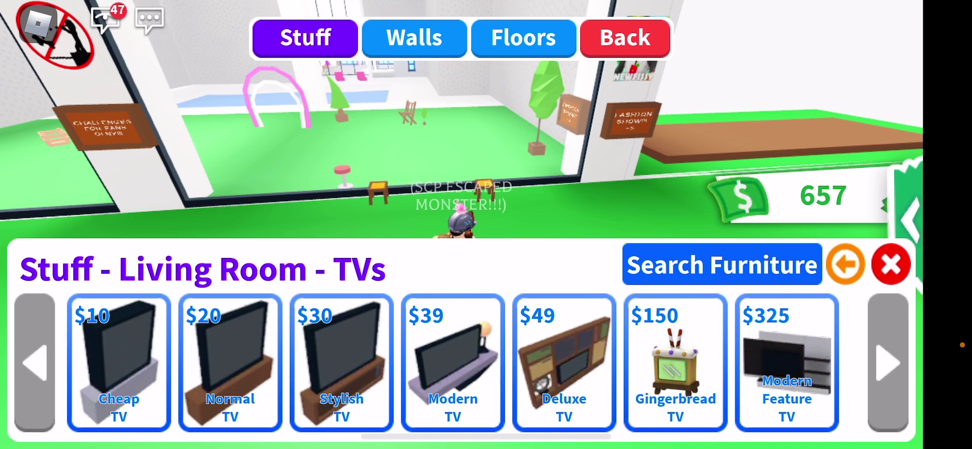
click(846, 264)
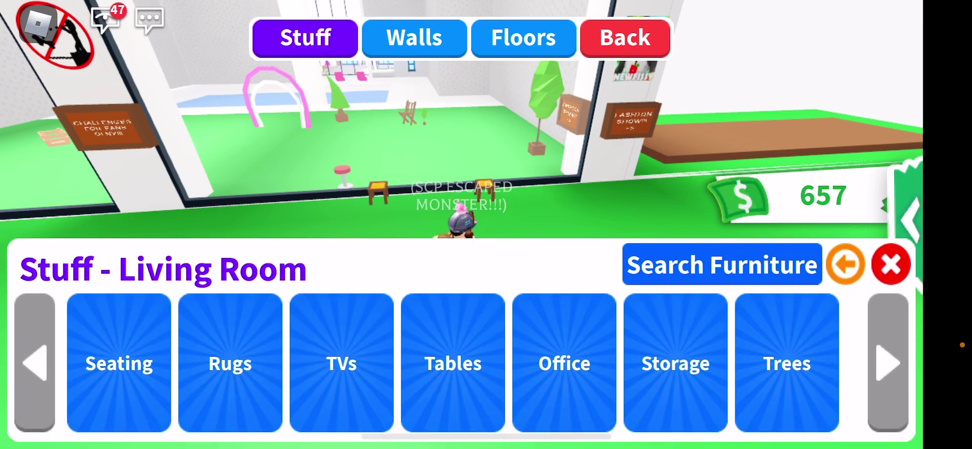
click(787, 362)
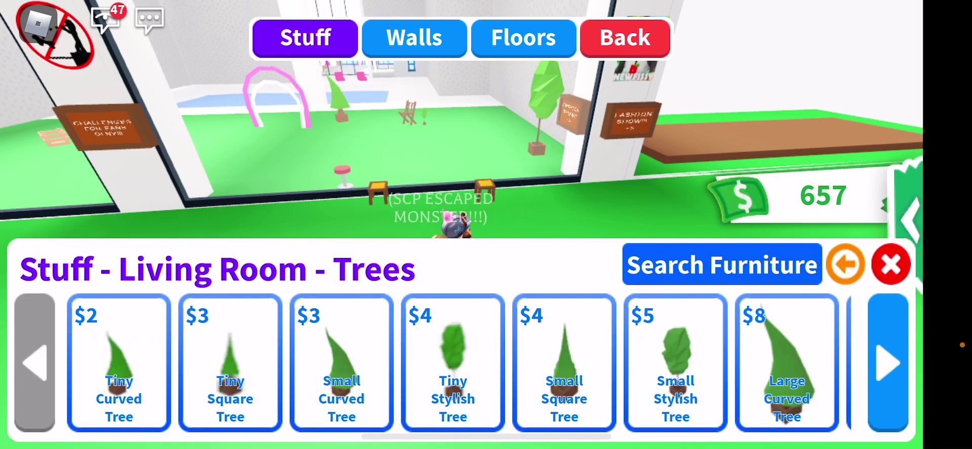
click(888, 362)
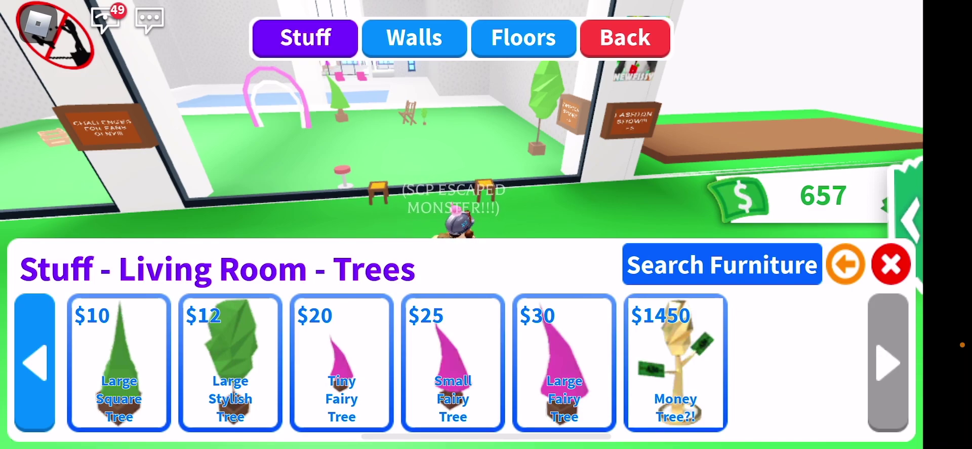
click(845, 264)
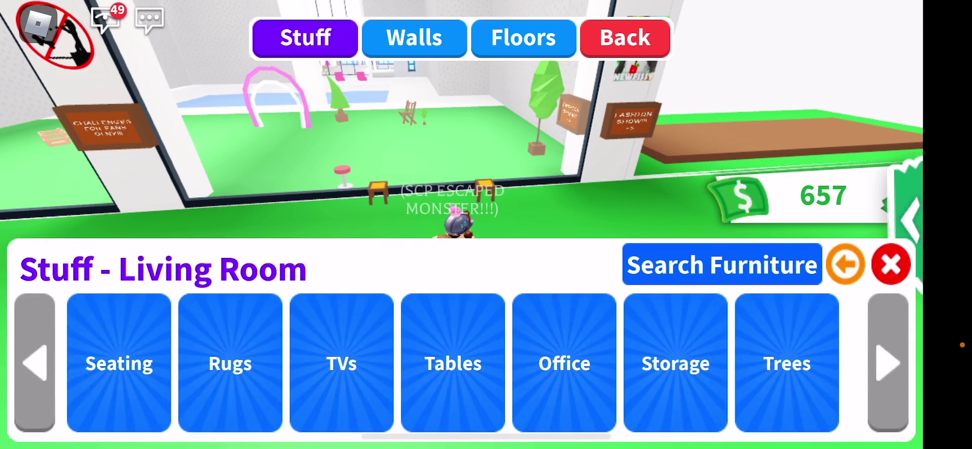
- Browse Storage and Seating, close the catalogue, and walk to the red-versus-blue platform
click(675, 363)
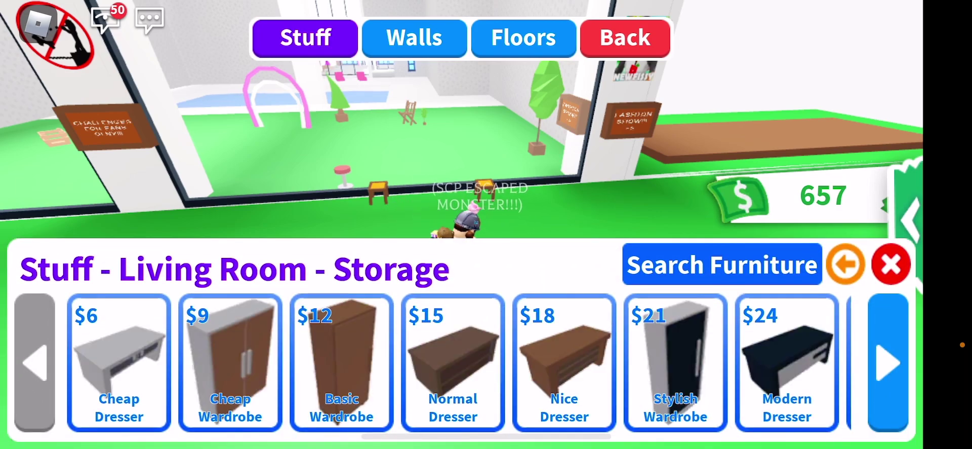
click(846, 264)
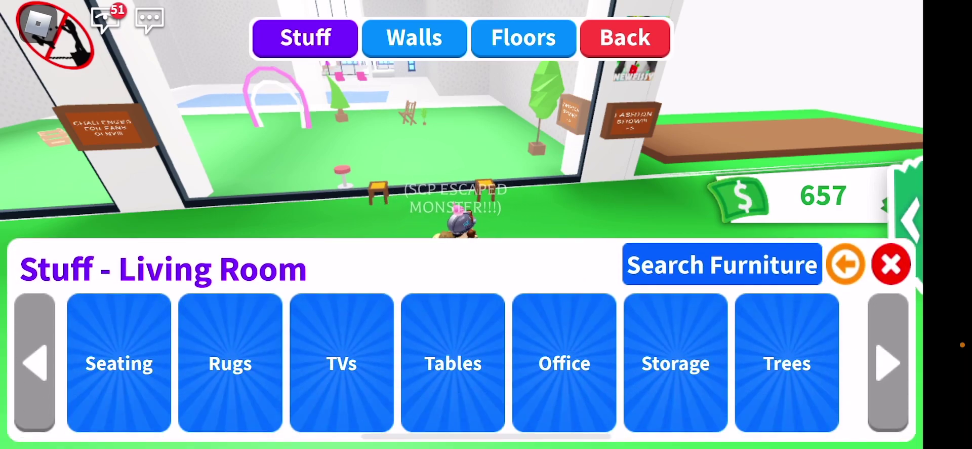
mouse_move(141, 157)
mouse_down()
mouse_move(133, 126)
mouse_move(114, 127)
mouse_up()
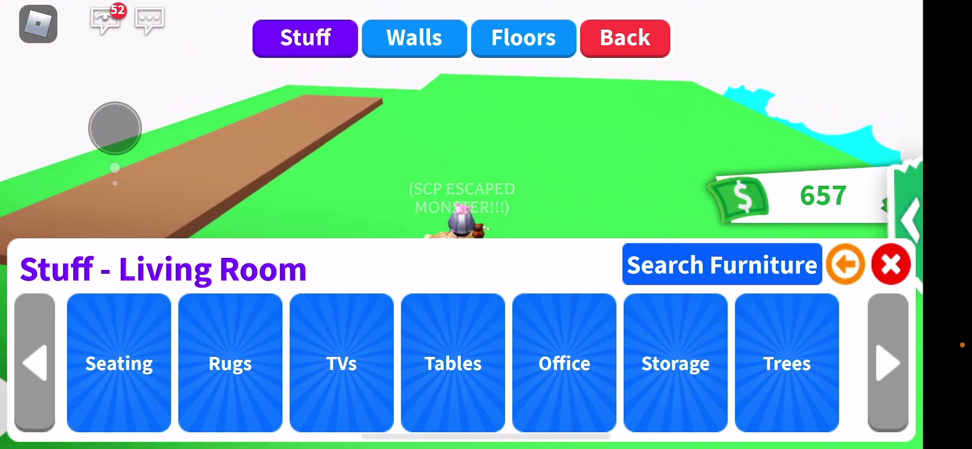
click(119, 363)
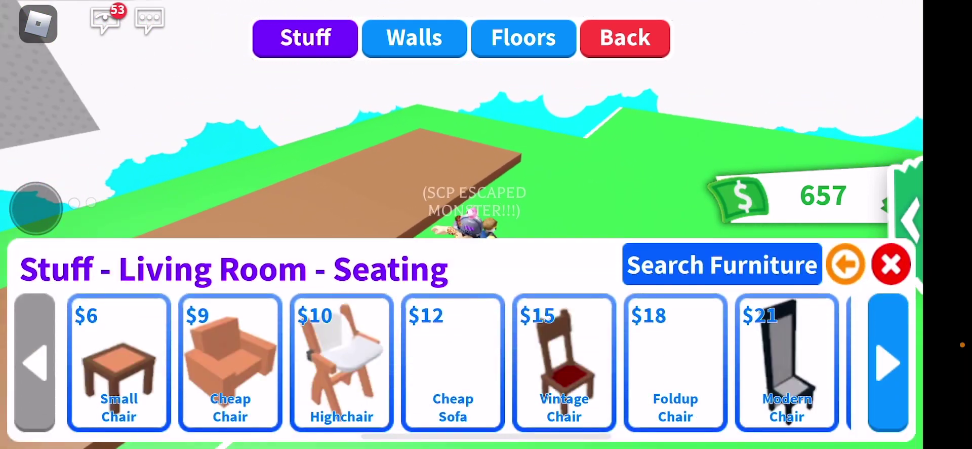
click(891, 264)
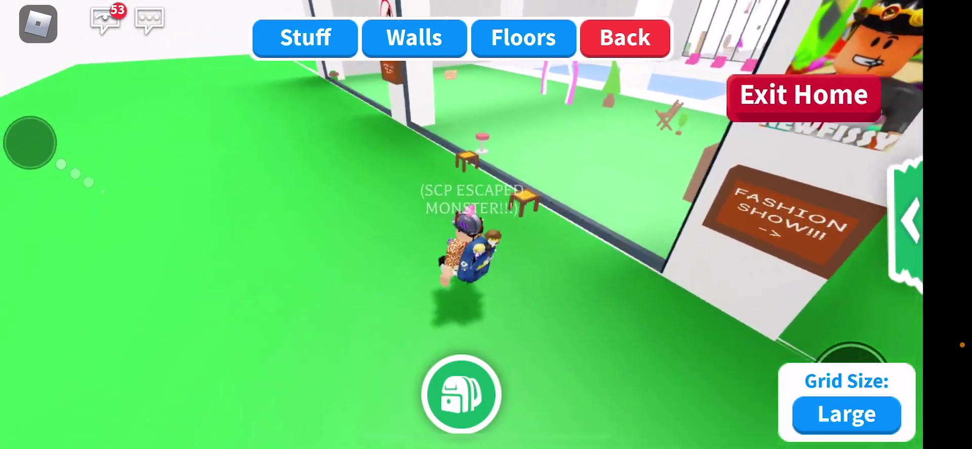
mouse_move(30, 143)
mouse_down()
mouse_move(108, 113)
mouse_move(71, 145)
mouse_move(81, 145)
mouse_move(38, 156)
mouse_move(56, 167)
mouse_move(57, 158)
mouse_move(87, 160)
mouse_move(43, 163)
mouse_move(78, 164)
mouse_up()
- Walk the avatar across the blue and red platforms and check the backpack
drag(86, 282, 22, 217)
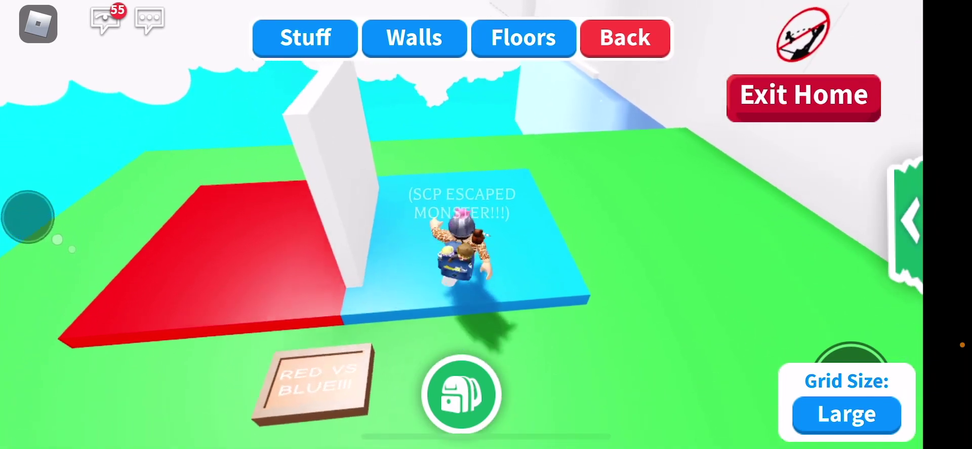
mouse_move(44, 323)
mouse_down()
mouse_move(75, 300)
mouse_move(48, 290)
mouse_move(105, 397)
mouse_move(63, 346)
mouse_move(15, 350)
mouse_move(37, 321)
mouse_move(60, 209)
mouse_up()
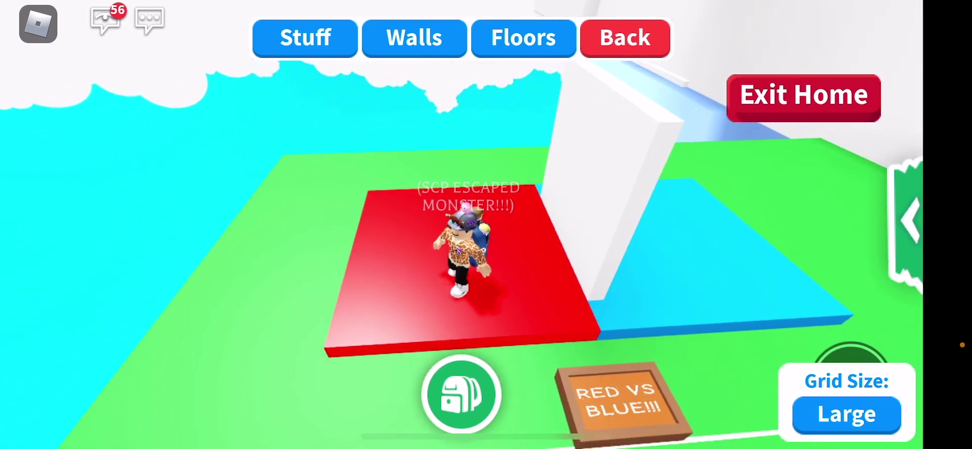
mouse_move(79, 312)
mouse_down()
mouse_move(126, 308)
mouse_move(163, 355)
mouse_move(211, 300)
mouse_move(184, 130)
mouse_move(98, 304)
mouse_move(17, 270)
mouse_move(26, 239)
mouse_move(151, 370)
mouse_move(181, 343)
mouse_move(61, 323)
mouse_move(76, 252)
mouse_up()
click(460, 393)
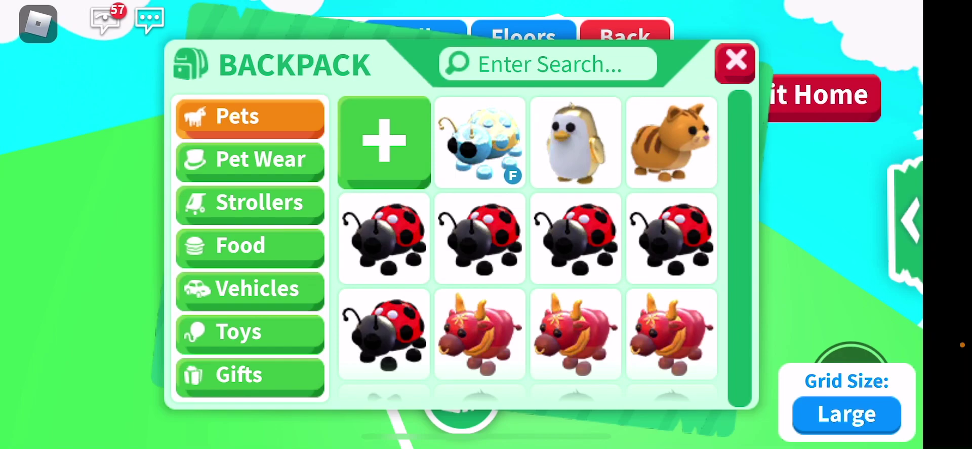
click(735, 60)
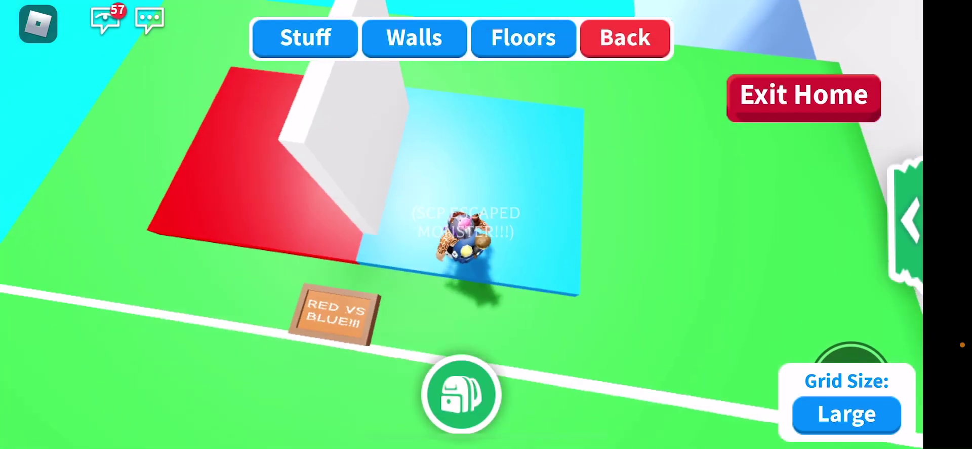
click(460, 393)
click(735, 60)
- Browse the furniture catalogue to the Living Room seating items
click(305, 38)
click(888, 362)
click(888, 362)
click(35, 362)
click(230, 362)
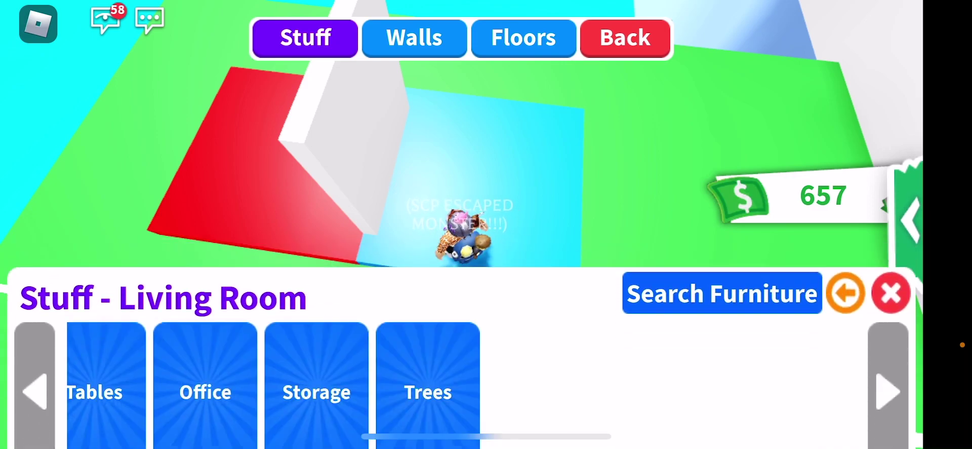
click(118, 363)
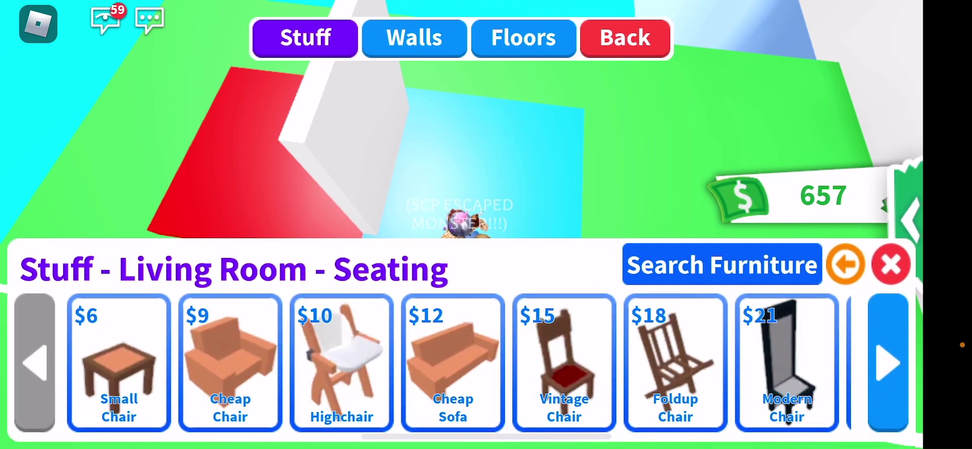
click(888, 363)
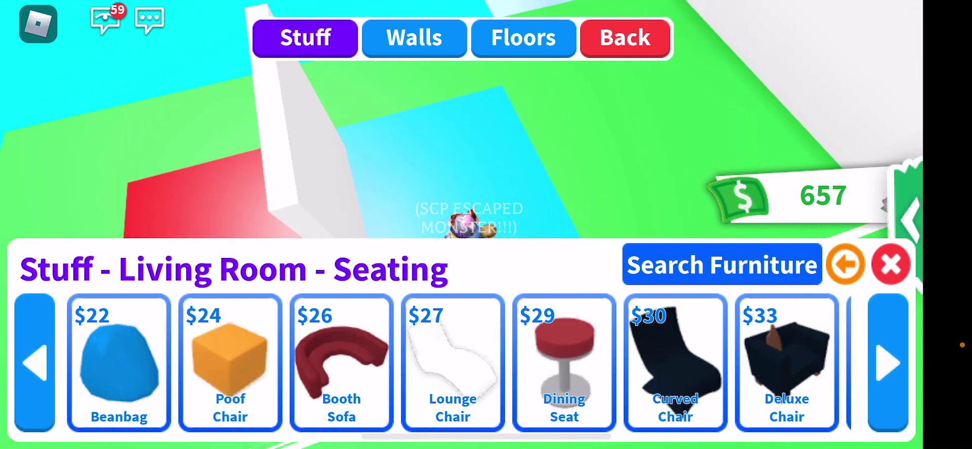
click(35, 362)
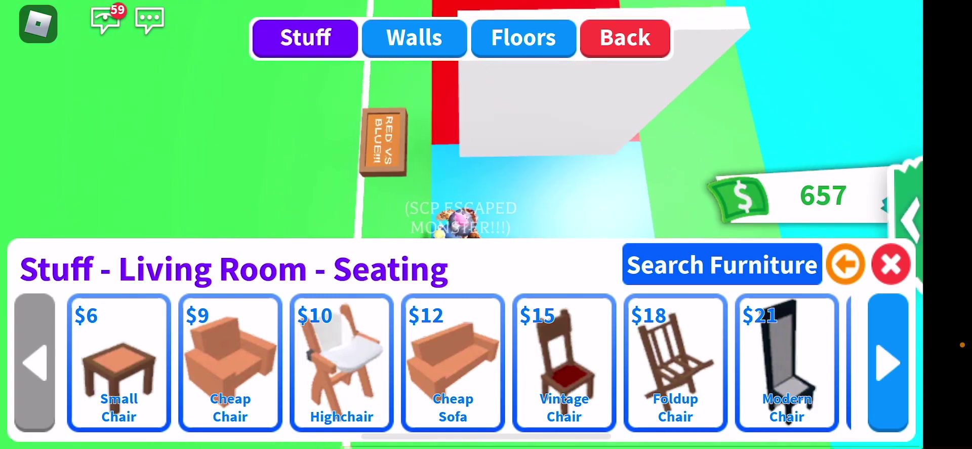
- Place a Small Chair by the wall on the blue platform and recolour it
click(891, 263)
click(454, 251)
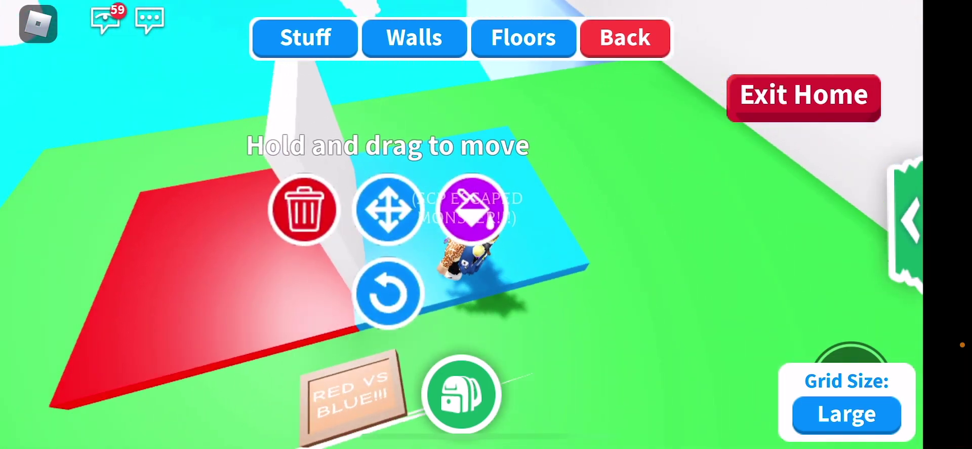
click(472, 210)
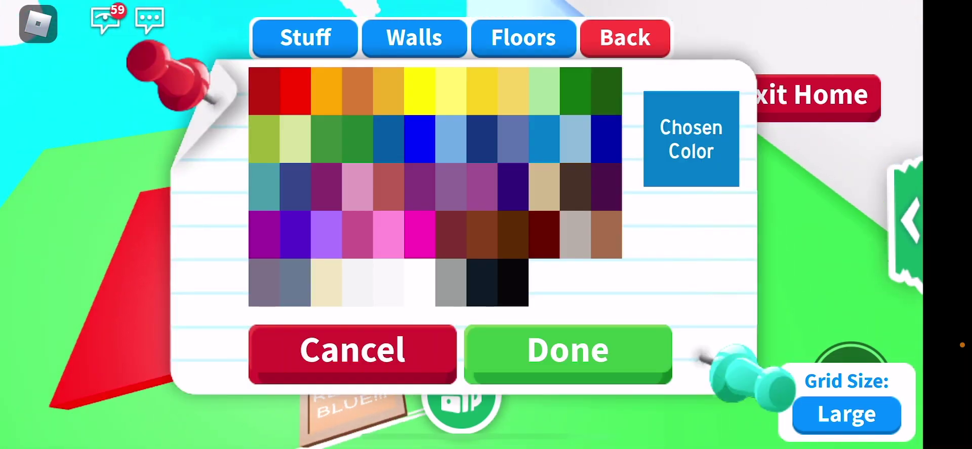
click(567, 352)
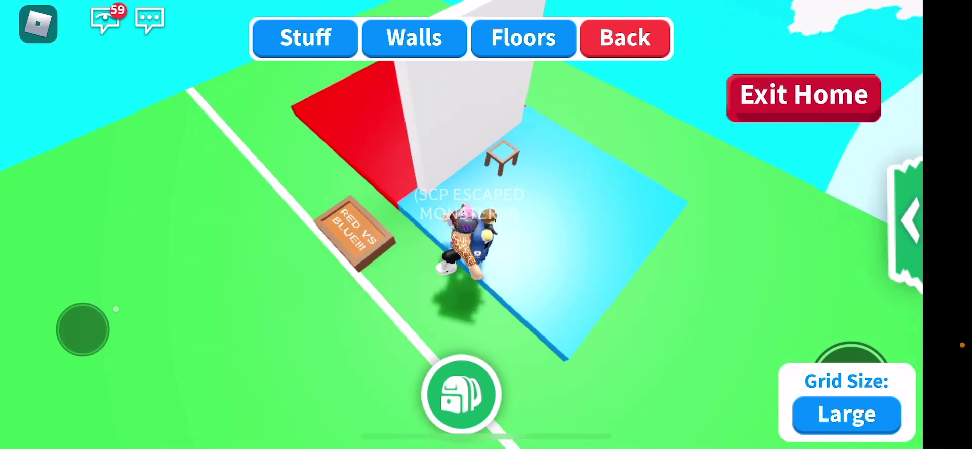
- Return to the Living Room seating in the furniture catalogue
click(461, 393)
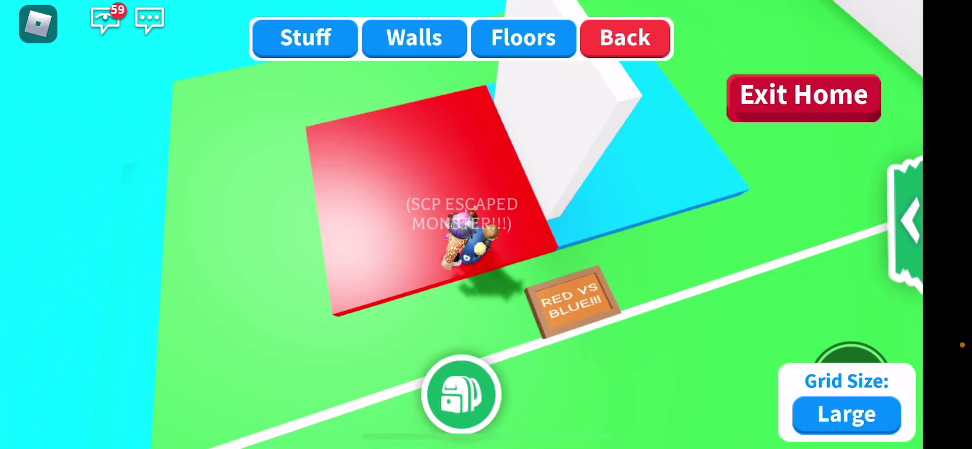
click(306, 38)
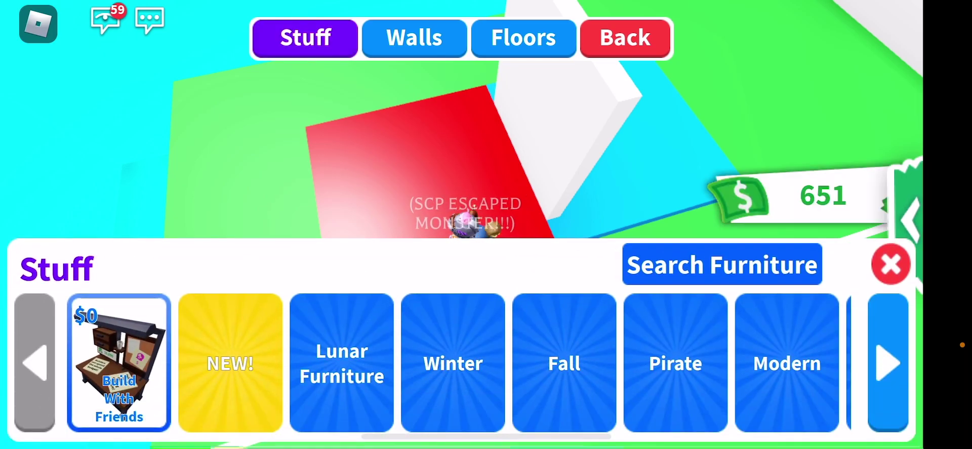
drag(683, 363, 228, 362)
drag(683, 363, 228, 363)
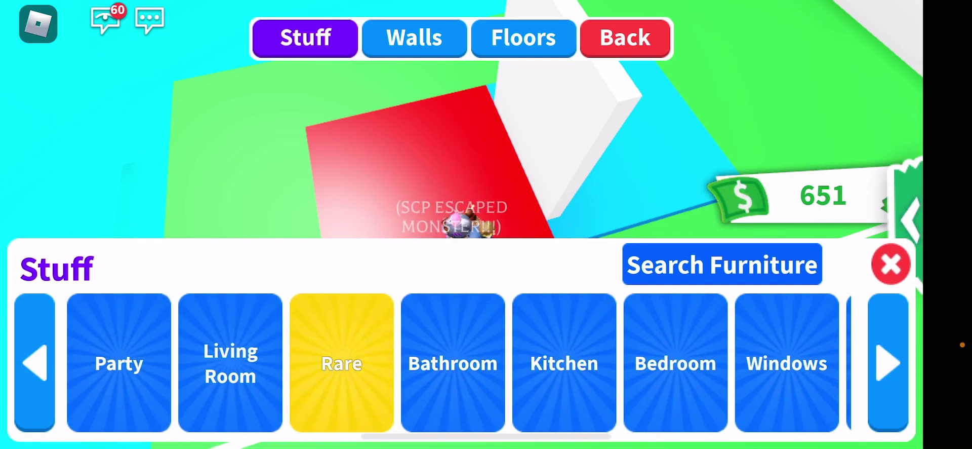
click(230, 363)
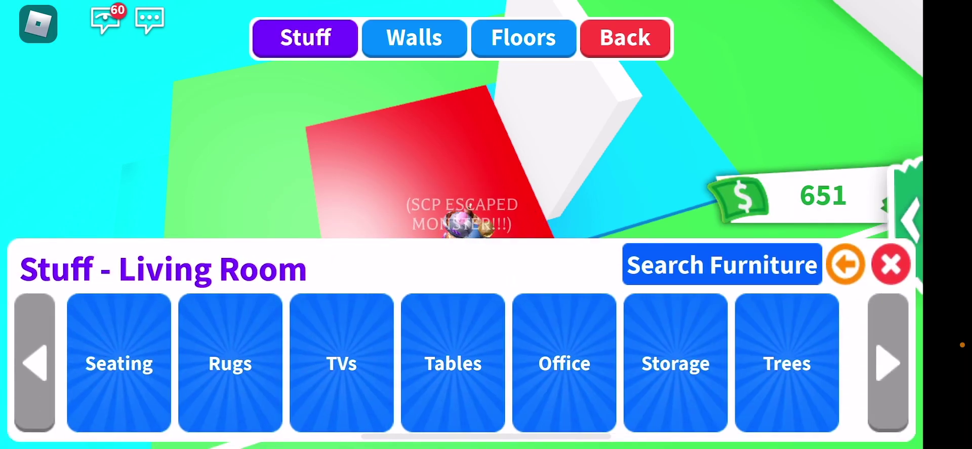
click(118, 362)
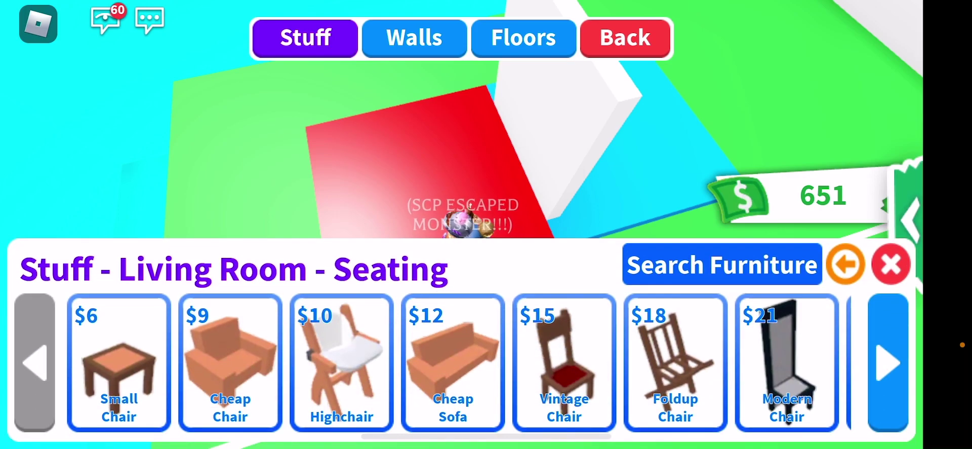
- Place a second Small Chair on the red platform and paint it red
click(891, 264)
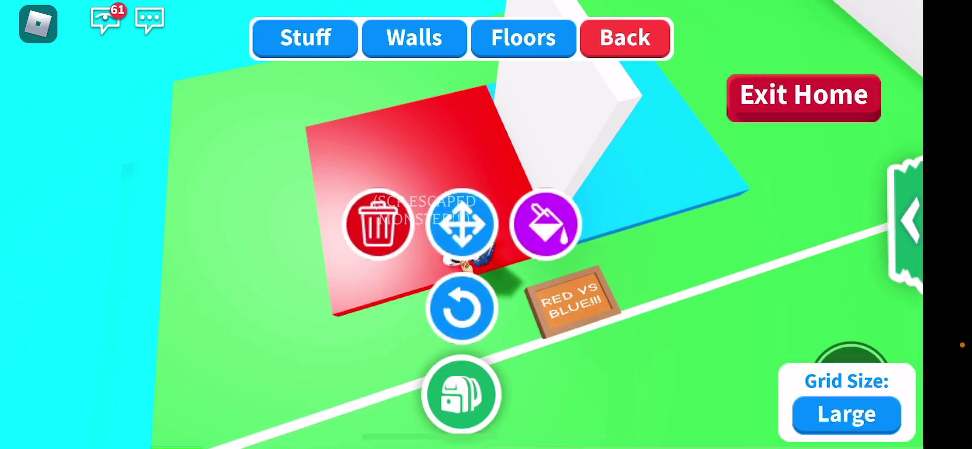
click(475, 223)
click(615, 188)
click(567, 350)
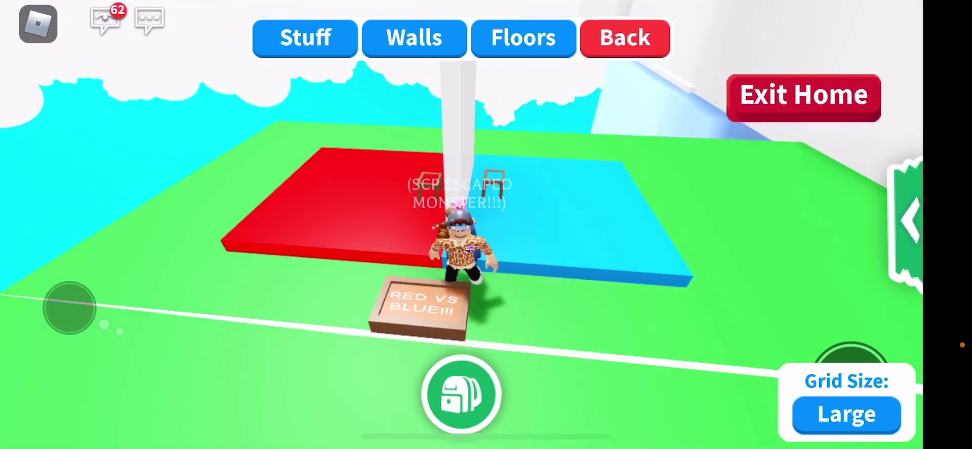
- Reopen the furniture catalogue from the backpack
click(460, 394)
click(735, 61)
click(305, 37)
- Page through the Stuff categories and search the catalogue for 'Wall'
click(888, 363)
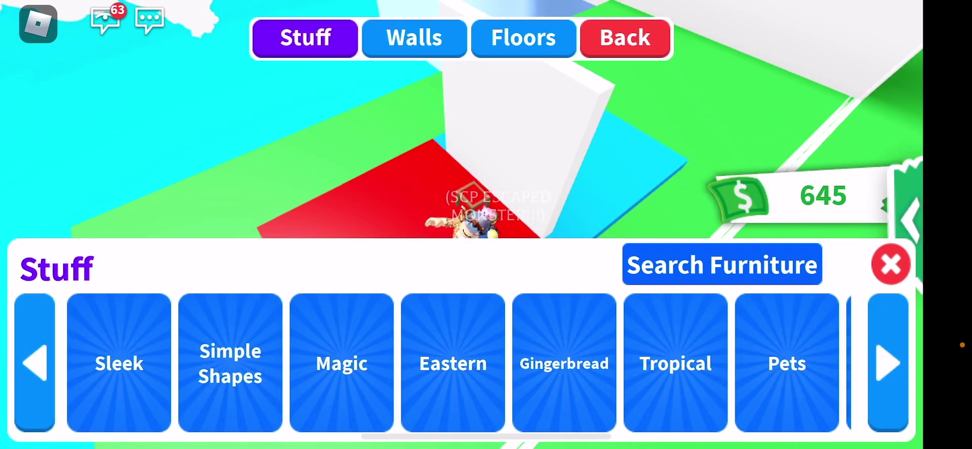
click(888, 362)
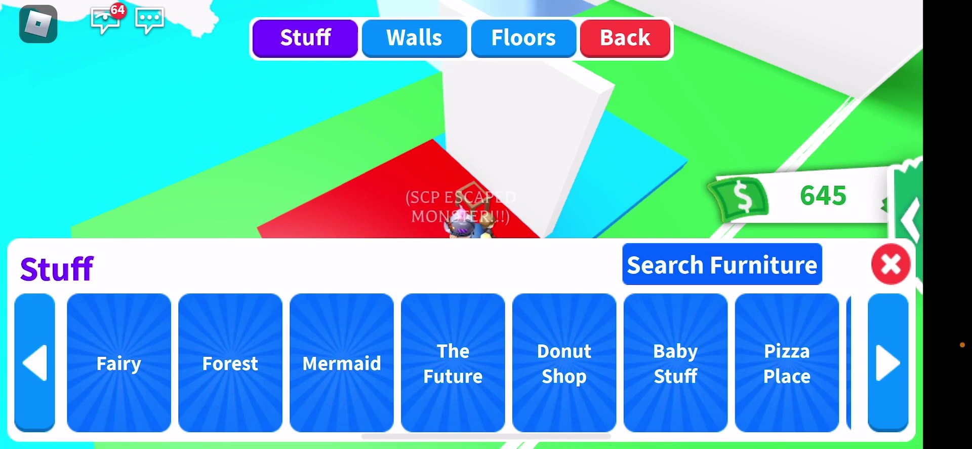
click(889, 362)
click(721, 265)
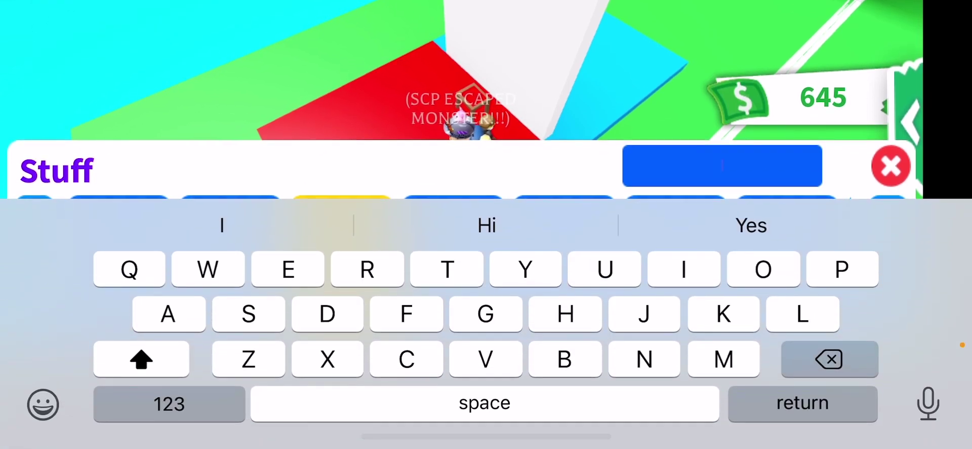
text(Wall)
key(Return)
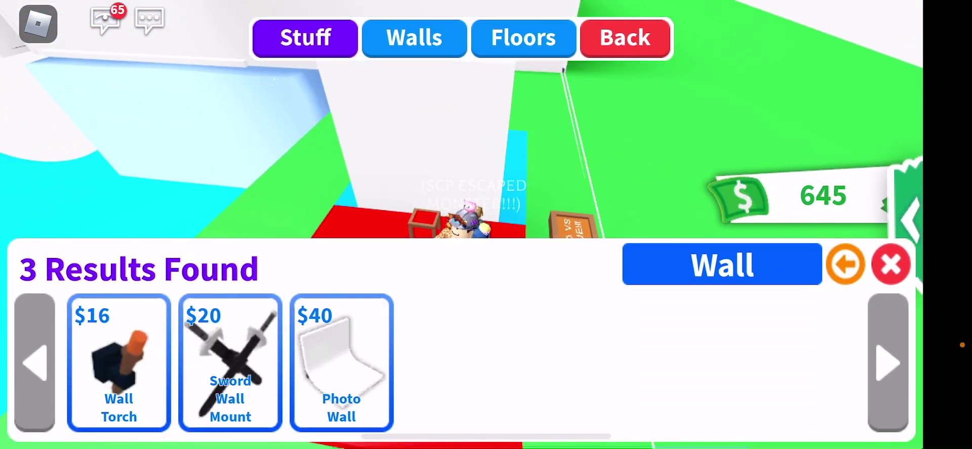
- Search for 'Pitchers', then close the catalogue and walk along the house wall
click(721, 264)
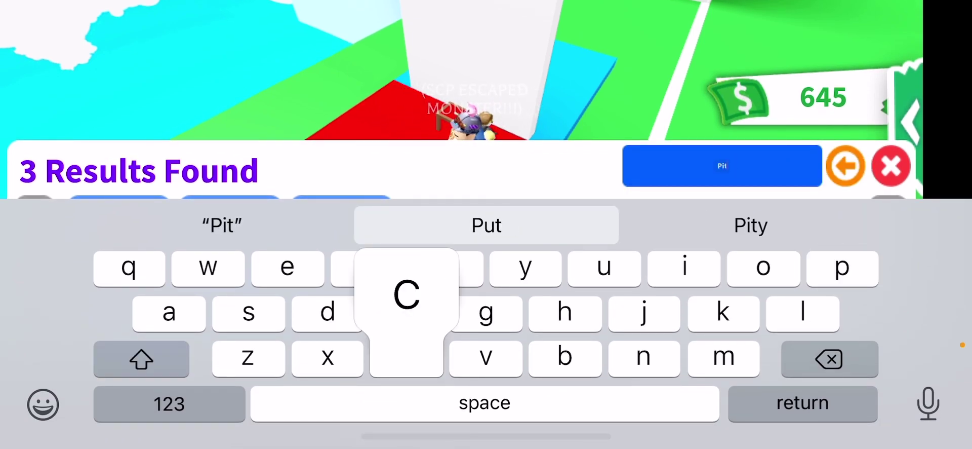
text(s)
key(space)
key(Return)
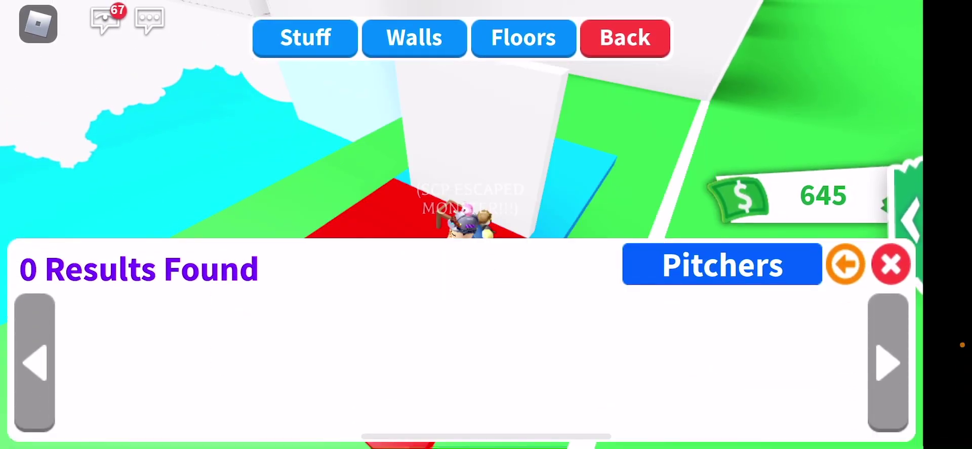
click(722, 265)
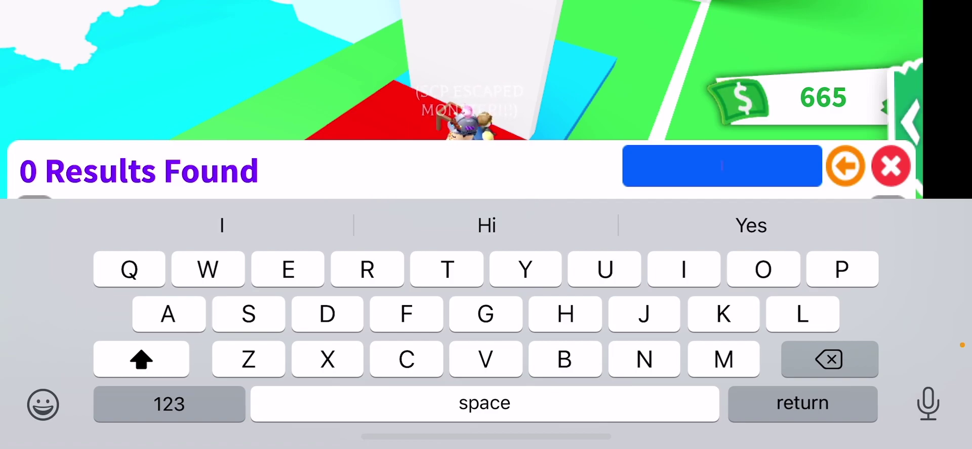
key(Return)
click(891, 264)
mouse_move(144, 254)
mouse_down()
mouse_move(102, 183)
mouse_move(150, 211)
mouse_move(135, 205)
mouse_move(47, 224)
mouse_move(22, 250)
mouse_move(92, 359)
mouse_move(157, 266)
mouse_up()
- Walk into the room and open the Stuff catalogue in build mode
mouse_move(133, 219)
mouse_down()
mouse_move(124, 217)
mouse_move(144, 221)
mouse_move(165, 294)
mouse_move(150, 231)
mouse_move(89, 202)
mouse_up()
mouse_move(131, 281)
mouse_down()
mouse_move(172, 280)
mouse_move(176, 222)
mouse_move(171, 251)
mouse_up()
mouse_move(75, 276)
mouse_down()
mouse_move(36, 270)
mouse_move(93, 234)
mouse_up()
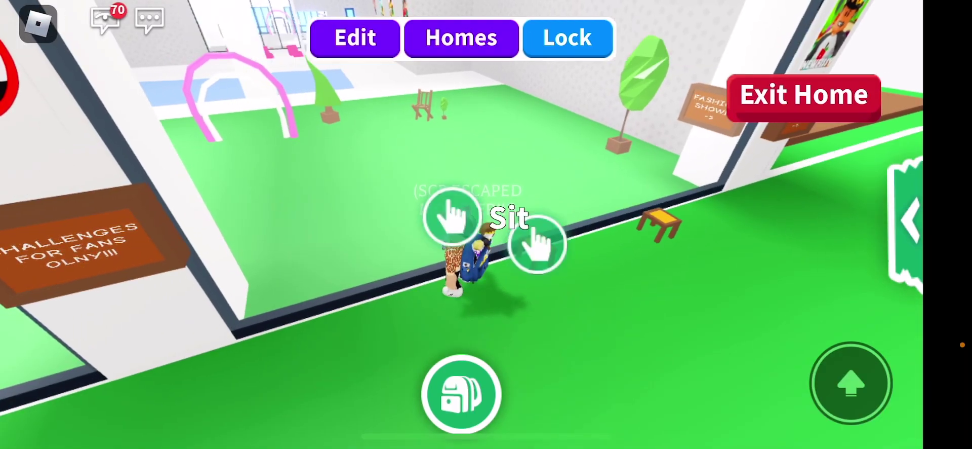
click(354, 38)
click(305, 38)
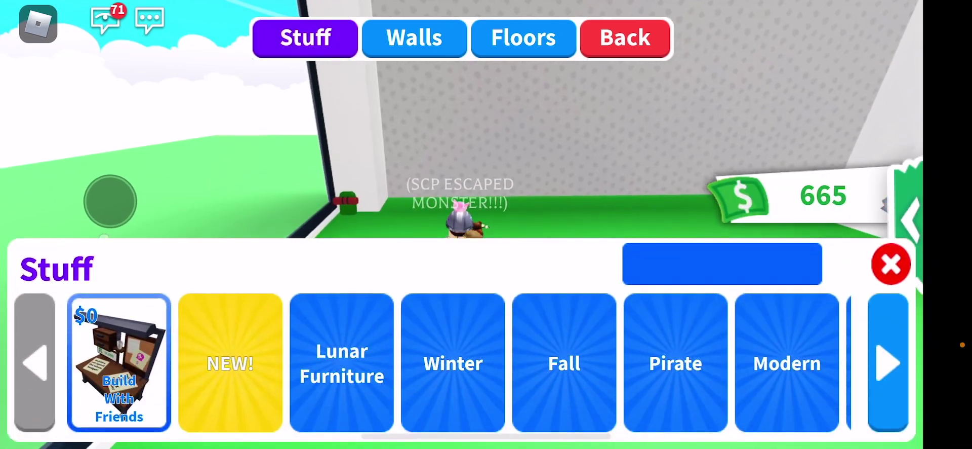
- Page through the furniture categories and open Simple Shapes
click(888, 363)
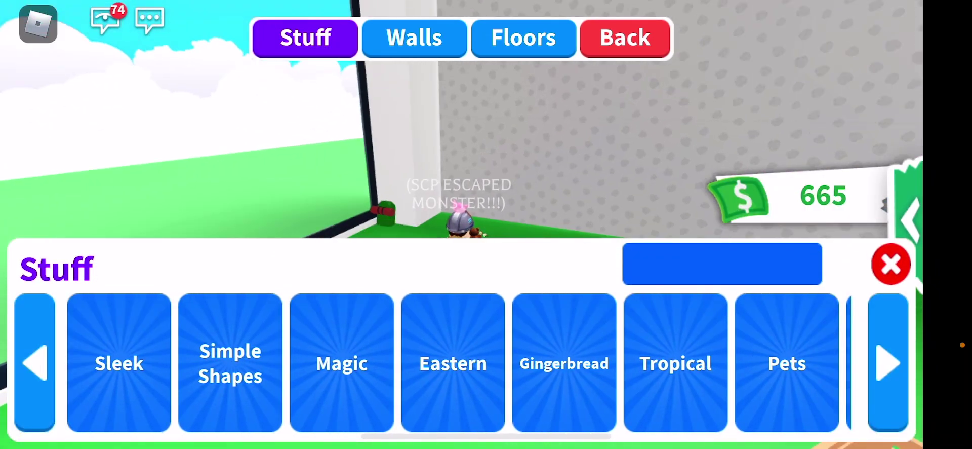
click(888, 363)
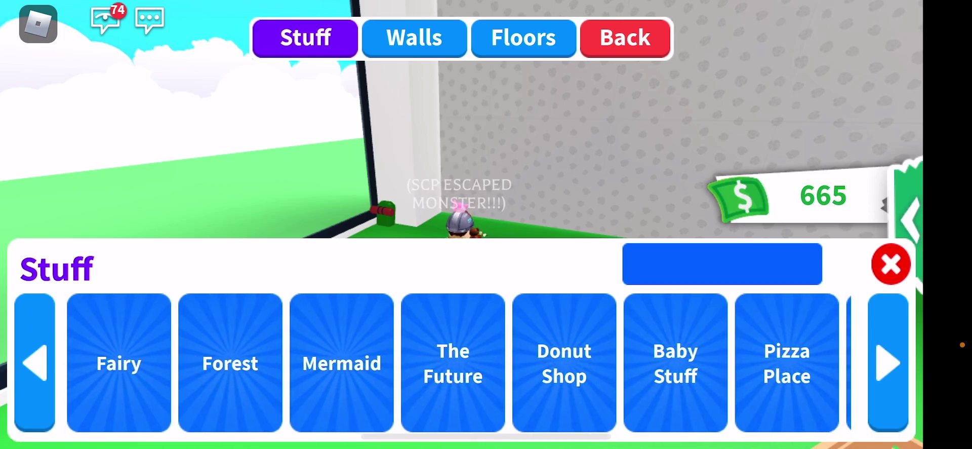
click(888, 363)
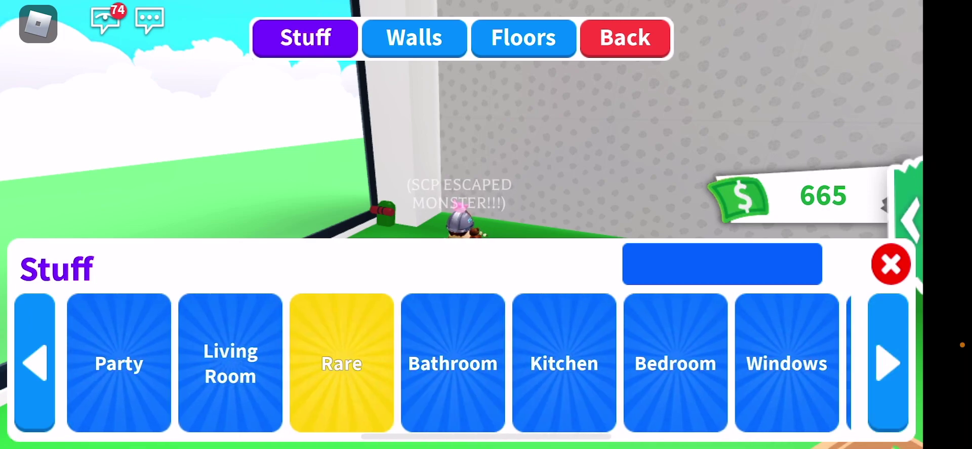
click(888, 363)
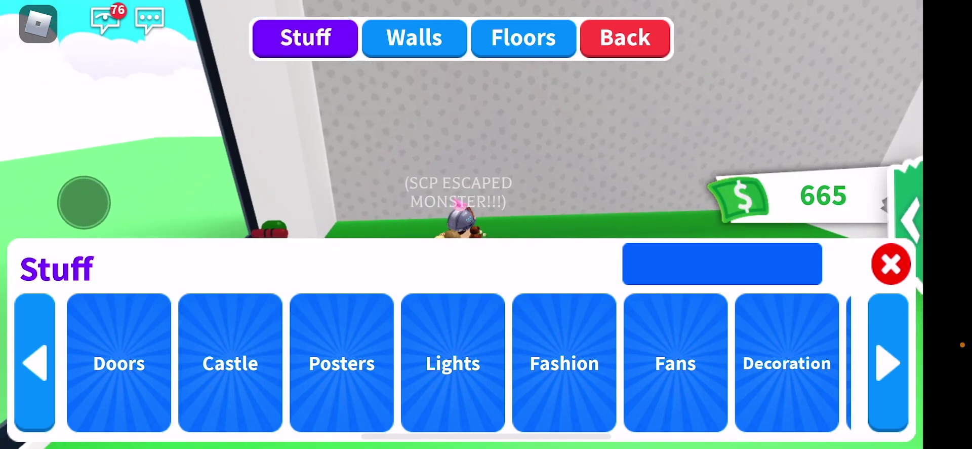
click(888, 362)
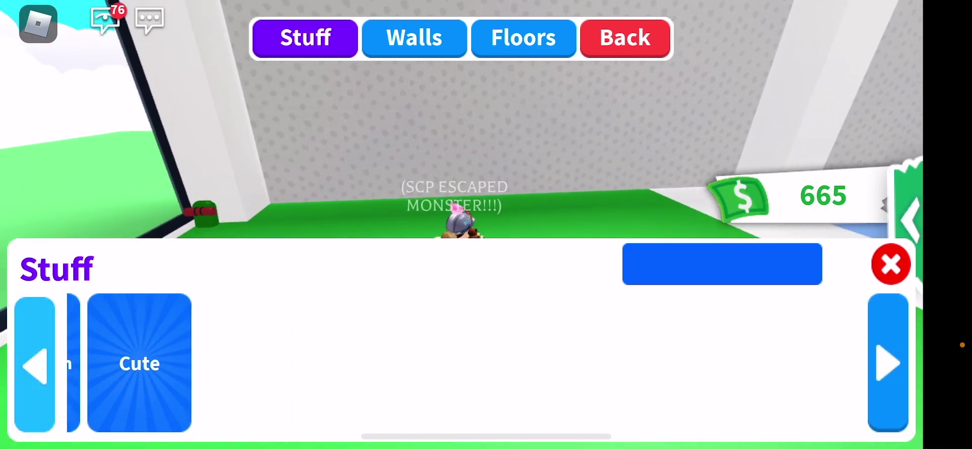
click(888, 362)
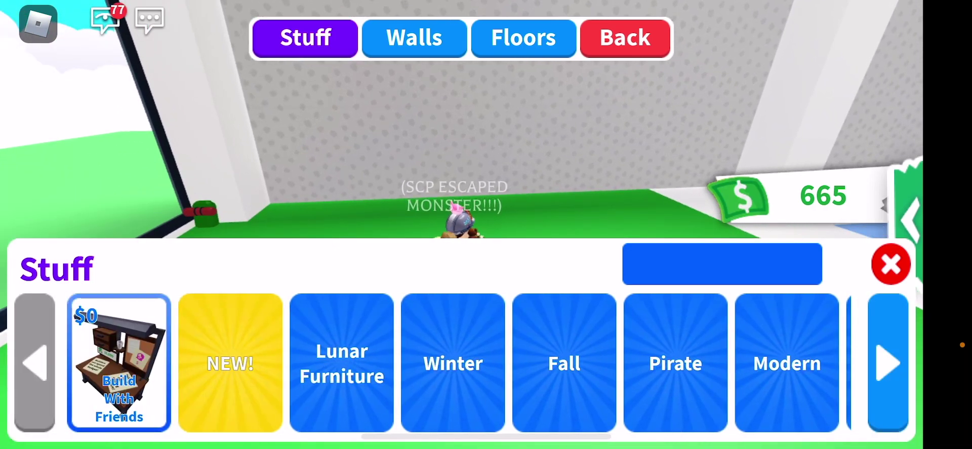
click(888, 362)
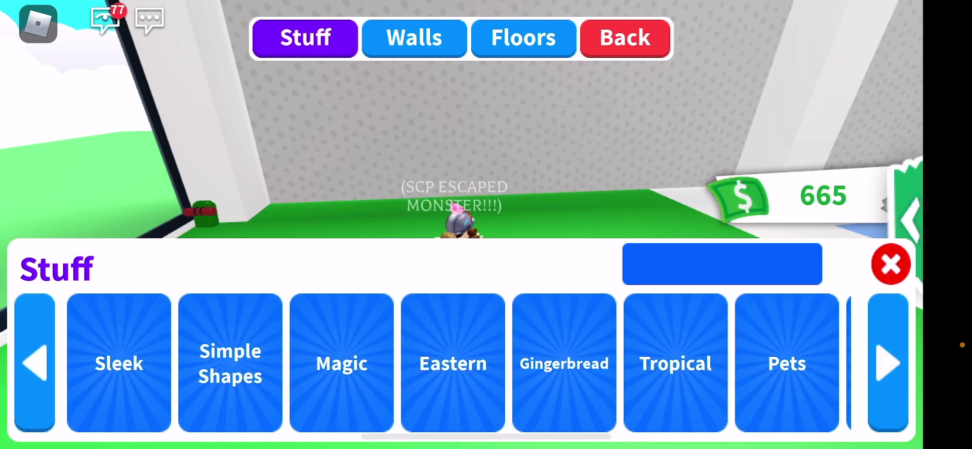
click(888, 362)
click(34, 362)
click(229, 363)
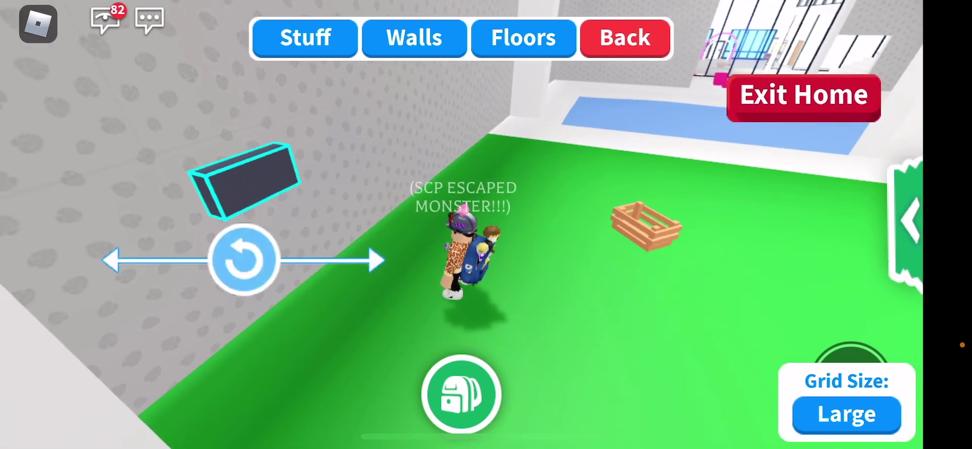
- Rotate the dark block against the wall and exit build mode
drag(243, 259, 265, 259)
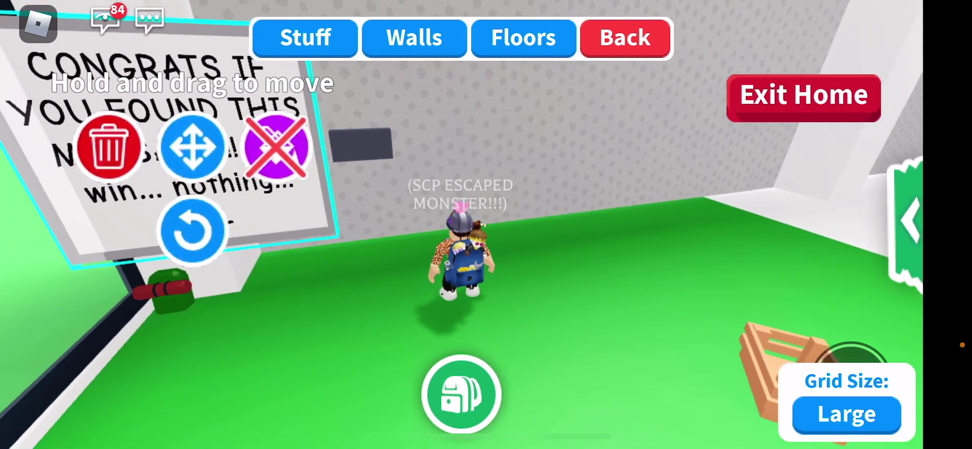
mouse_move(69, 404)
mouse_down()
mouse_move(30, 407)
mouse_move(38, 411)
mouse_move(26, 354)
mouse_up()
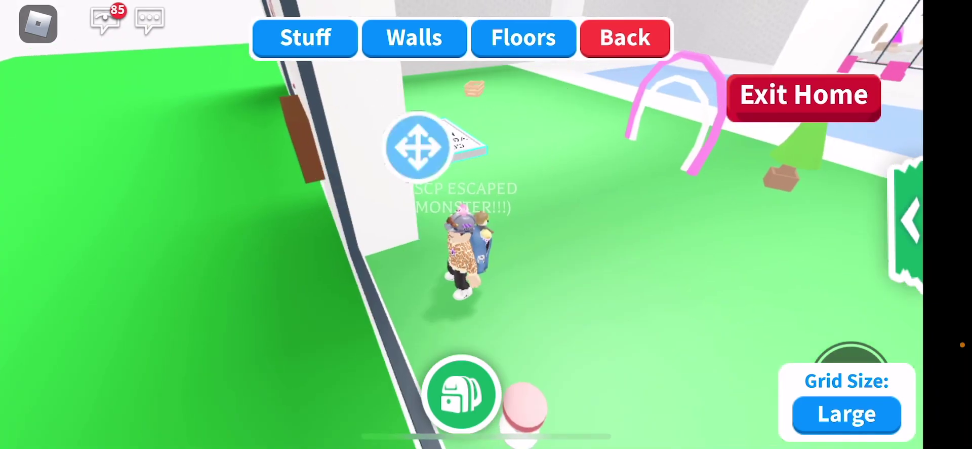
mouse_move(102, 368)
mouse_down()
mouse_move(83, 403)
mouse_move(65, 392)
mouse_up()
click(625, 37)
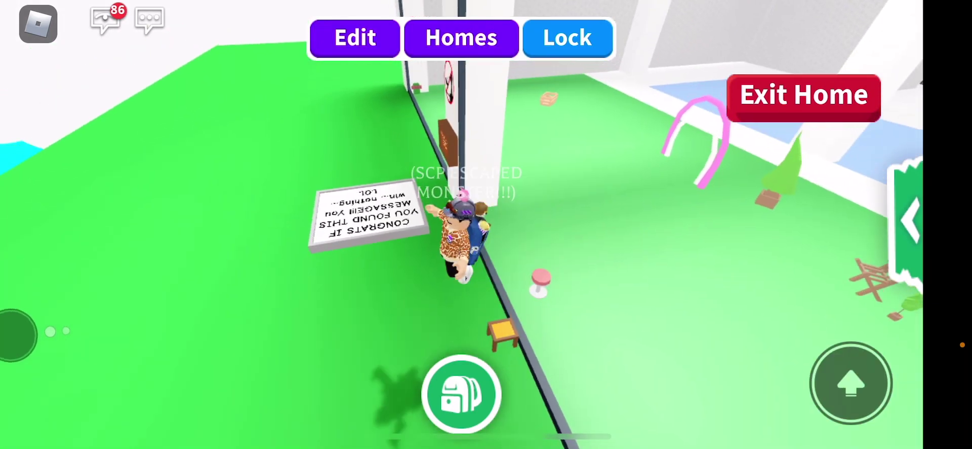
- Ride the pet across the lawn to the cyan area and unlock the door for everyone
drag(30, 330, 54, 365)
click(461, 393)
click(736, 61)
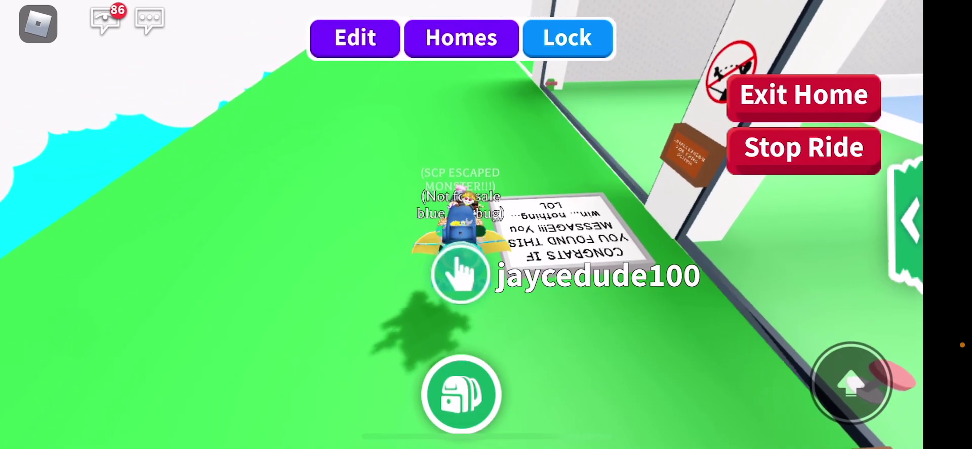
drag(68, 331, 47, 367)
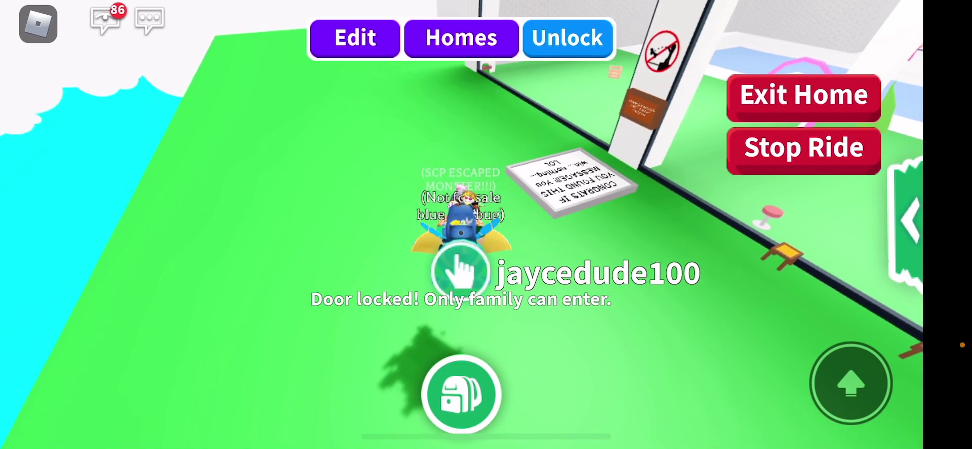
drag(46, 334, 21, 377)
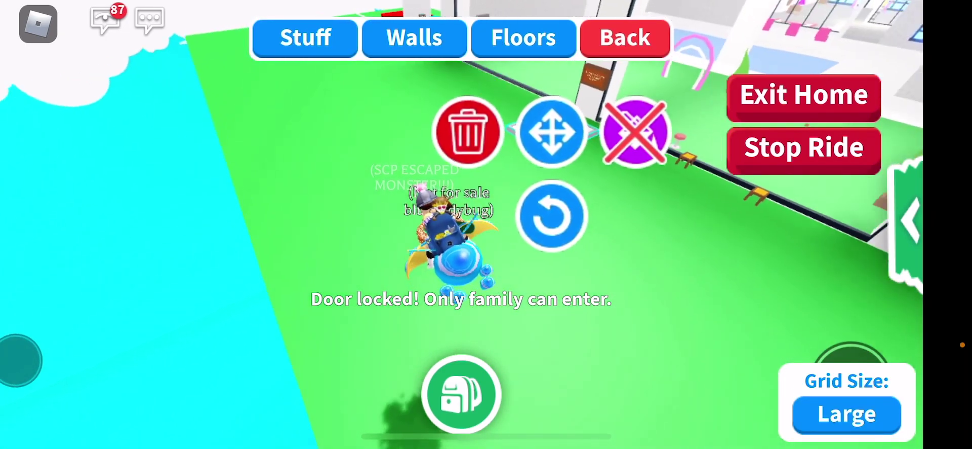
drag(26, 344, 73, 218)
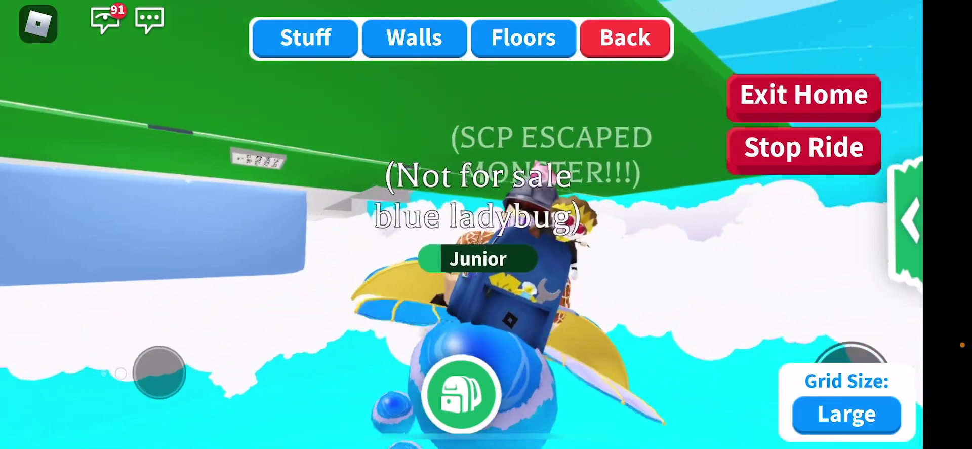
click(625, 38)
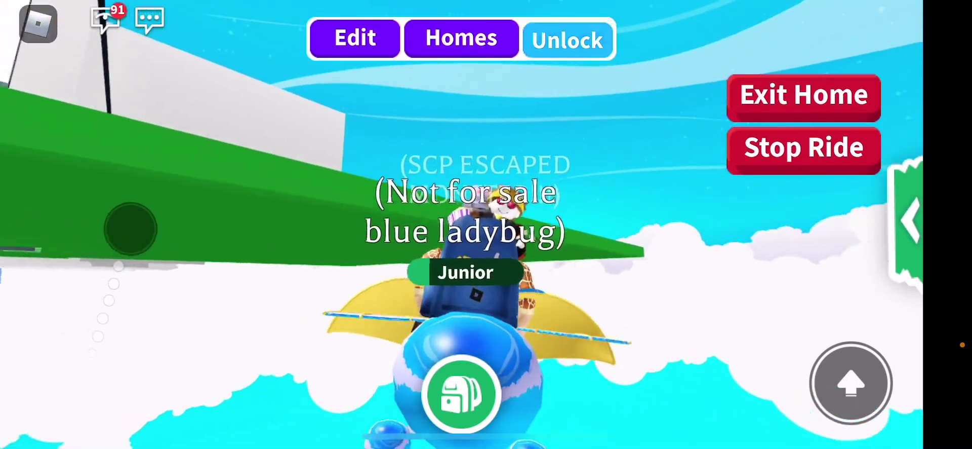
click(567, 38)
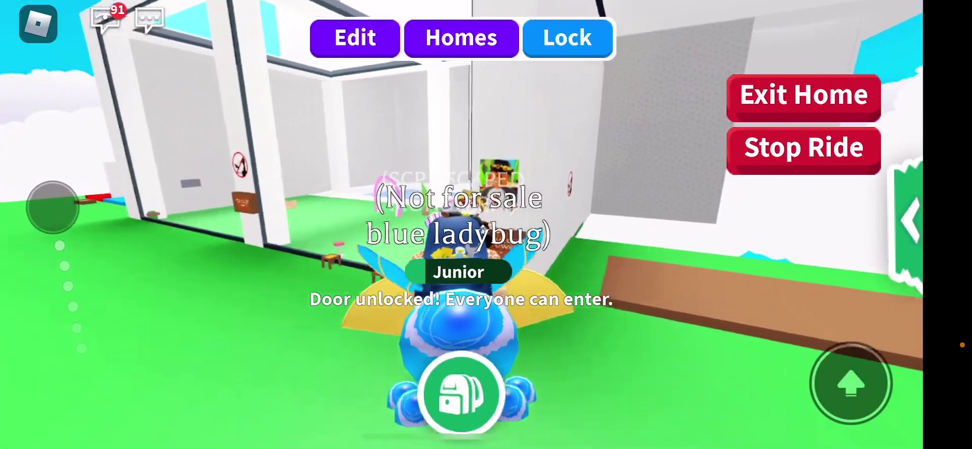
- Dismount the blue pet and walk along the wall
click(461, 393)
click(473, 152)
mouse_move(48, 282)
mouse_down()
mouse_move(58, 211)
mouse_move(132, 261)
mouse_move(120, 206)
mouse_up()
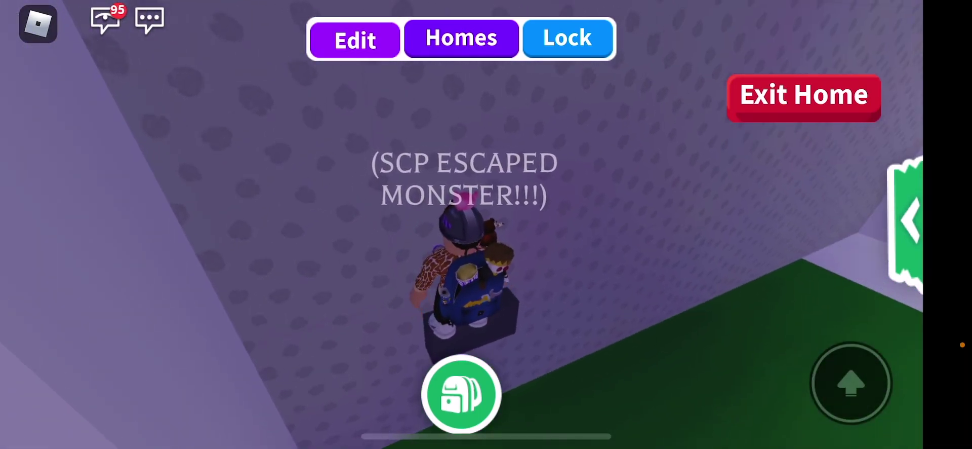
- Briefly open Simple Shapes, adjust the dark block, and leave build mode
click(306, 38)
drag(531, 361, 357, 361)
drag(729, 361, 121, 361)
click(889, 261)
click(305, 37)
click(891, 264)
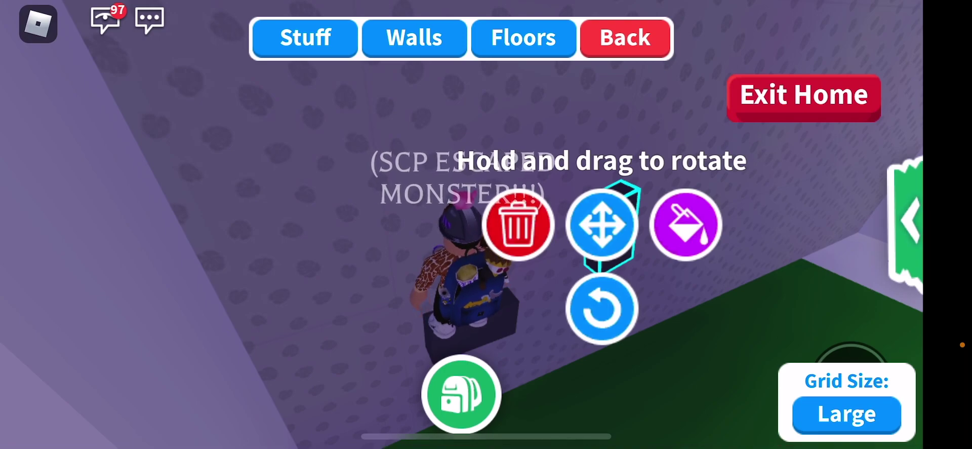
click(625, 38)
drag(129, 304, 158, 217)
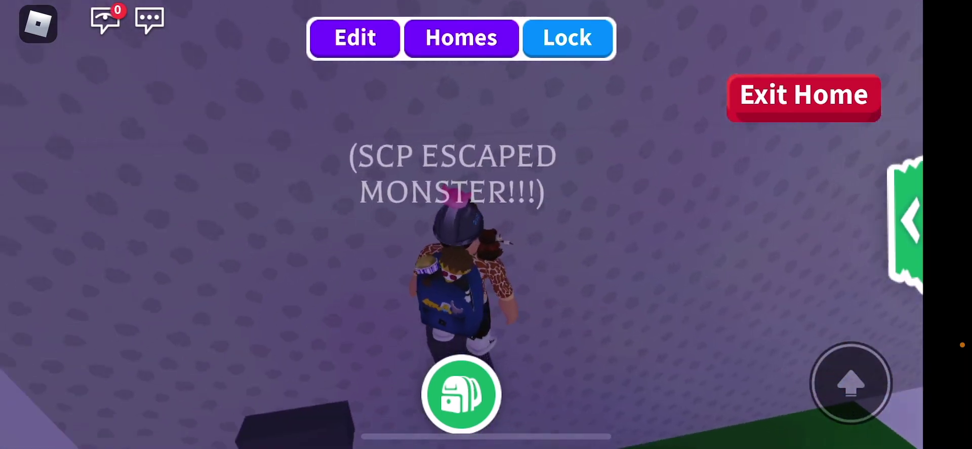
- Place a grey Simple Shapes block on the purple wall without recolouring it
click(355, 38)
click(305, 38)
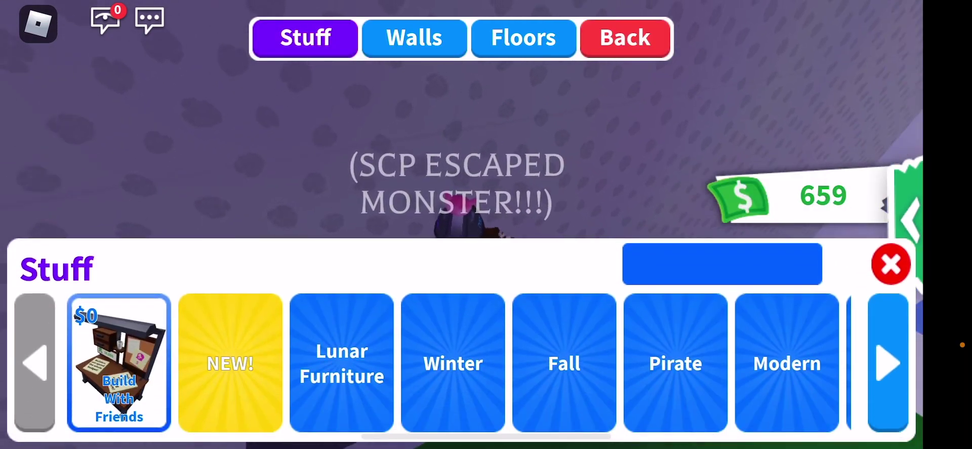
click(888, 363)
click(230, 362)
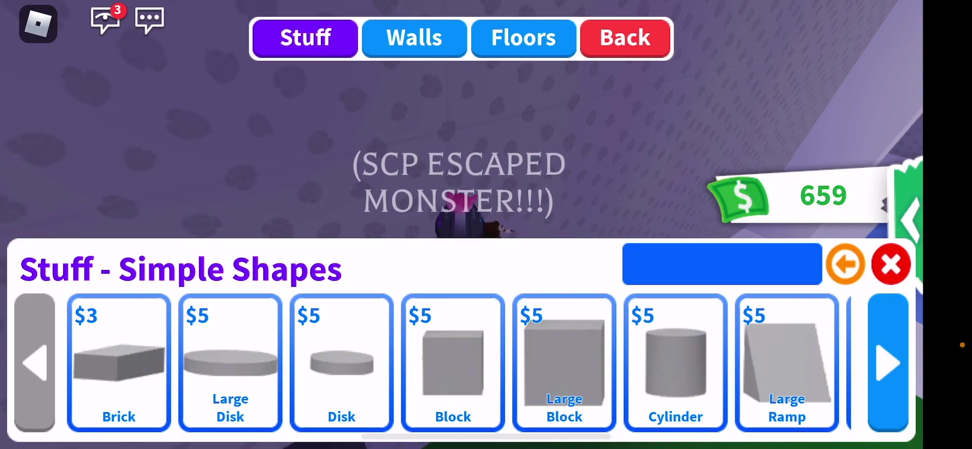
click(564, 358)
click(484, 226)
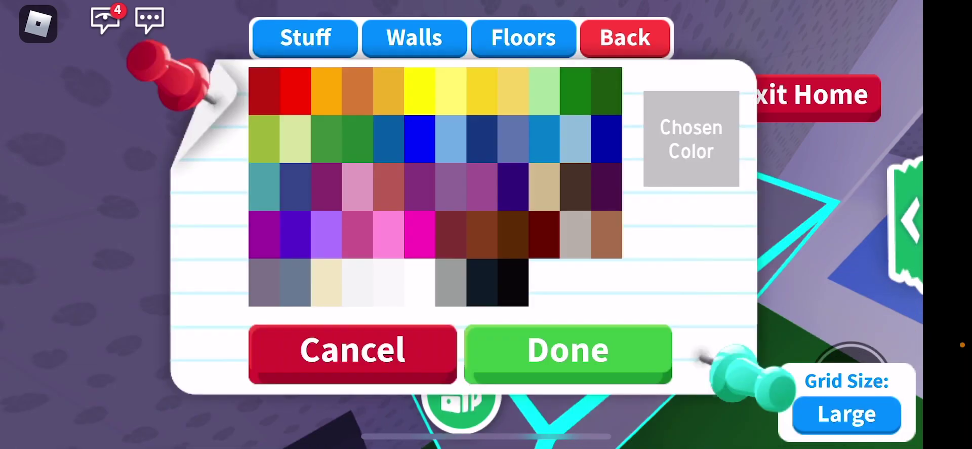
click(353, 352)
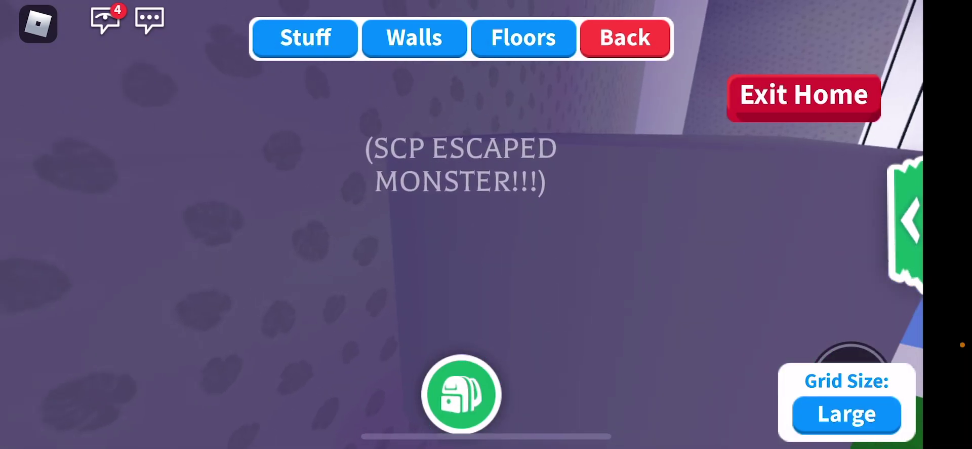
click(577, 274)
click(445, 239)
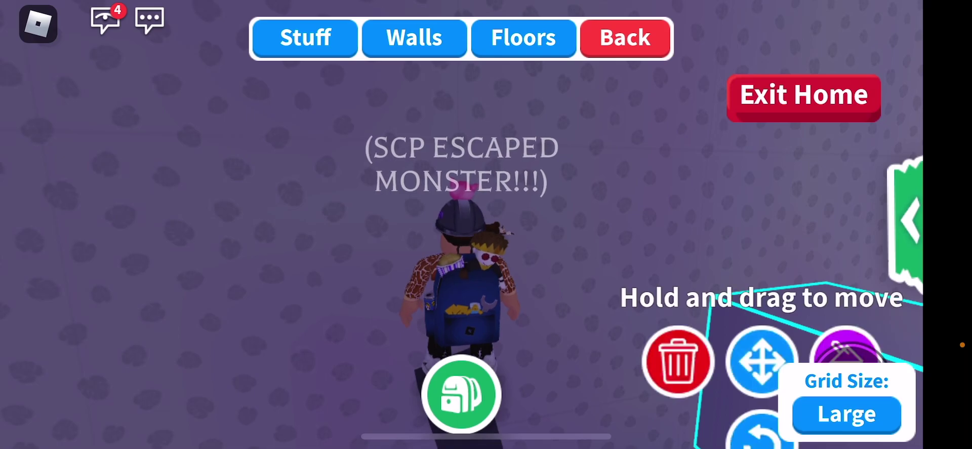
- Exit build mode and climb the blocks on the wall
click(625, 38)
drag(92, 333, 209, 190)
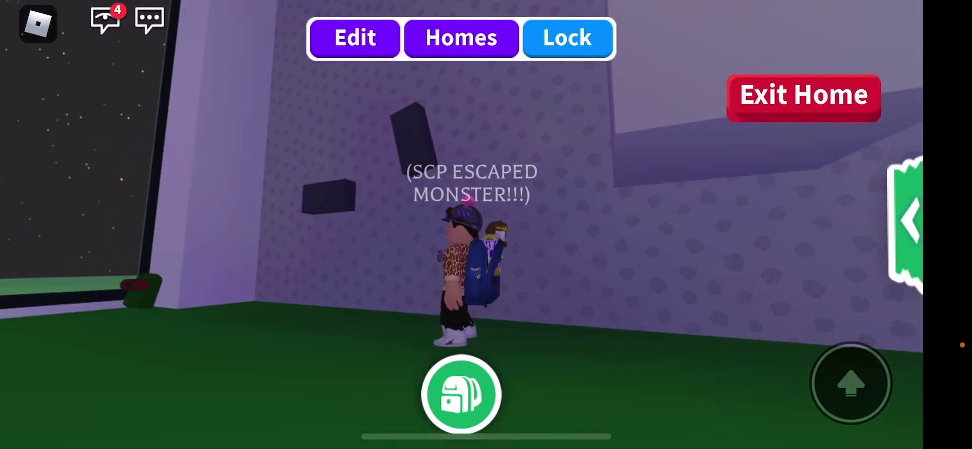
mouse_move(87, 371)
mouse_down()
mouse_move(182, 326)
mouse_move(108, 280)
mouse_up()
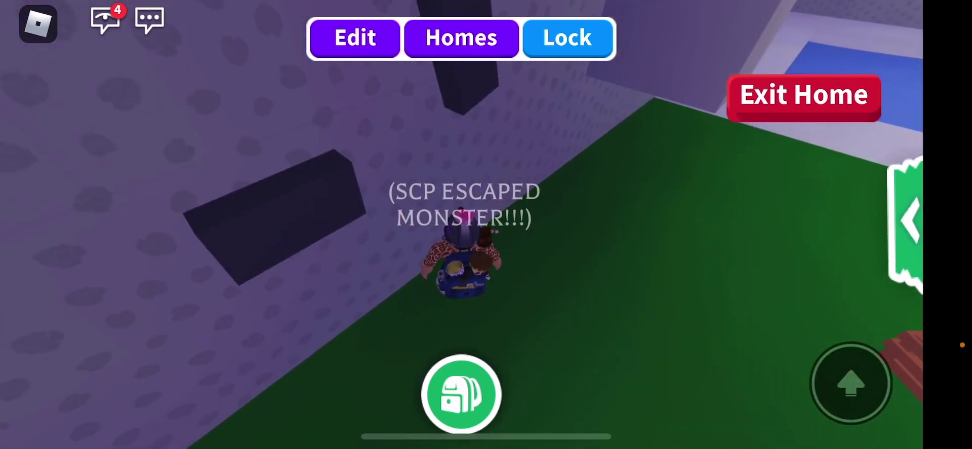
drag(108, 280, 9, 280)
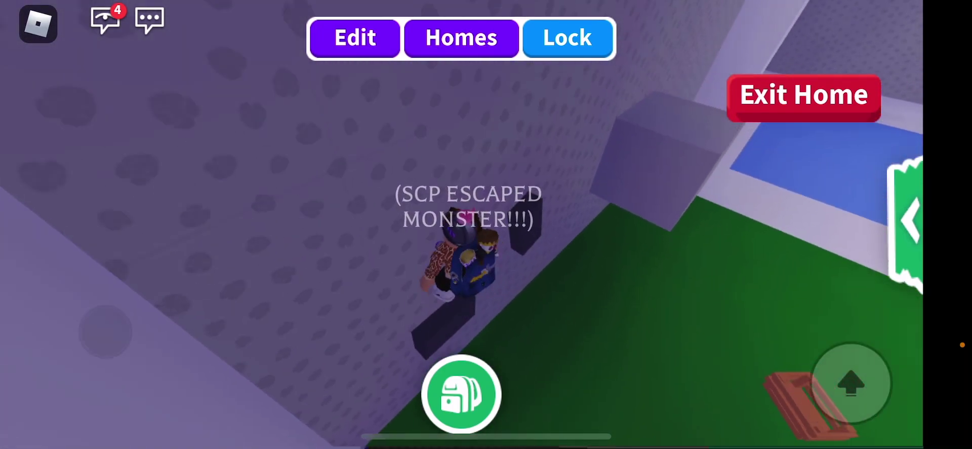
drag(76, 319, 61, 190)
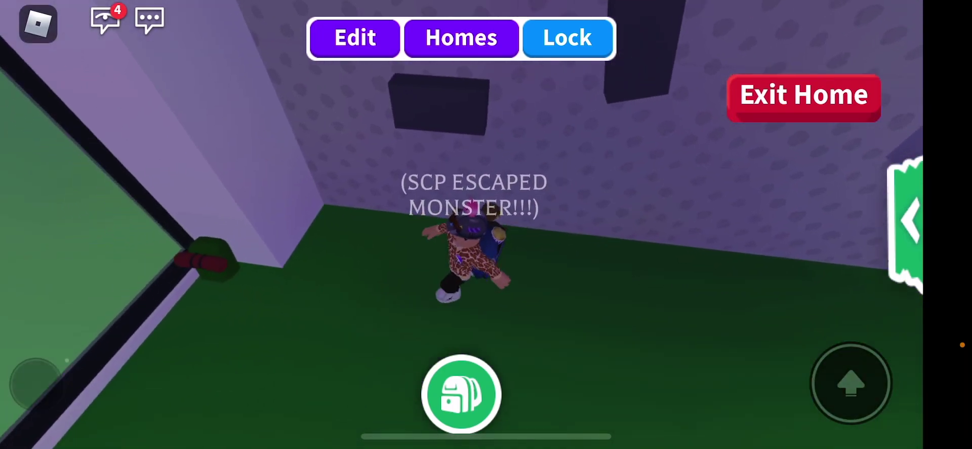
mouse_move(71, 367)
mouse_down()
mouse_move(105, 267)
mouse_move(152, 246)
mouse_up()
drag(80, 351, 73, 154)
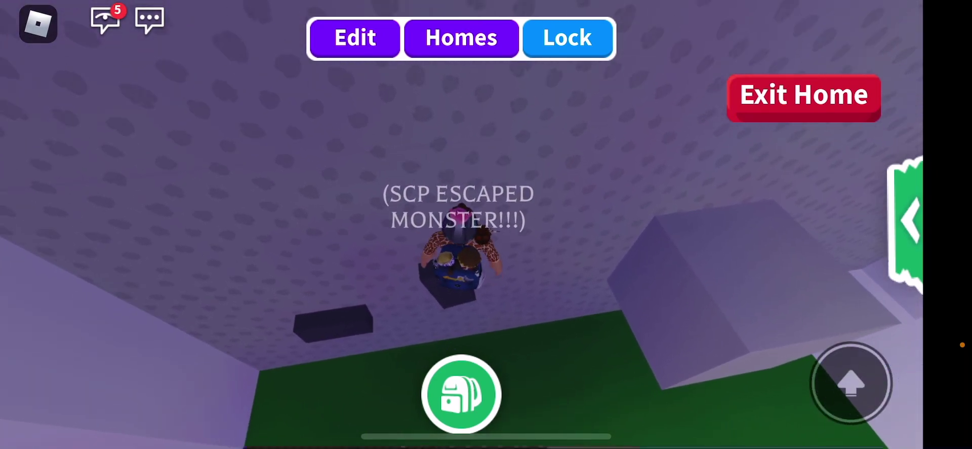
drag(152, 358, 315, 286)
drag(84, 414, 93, 408)
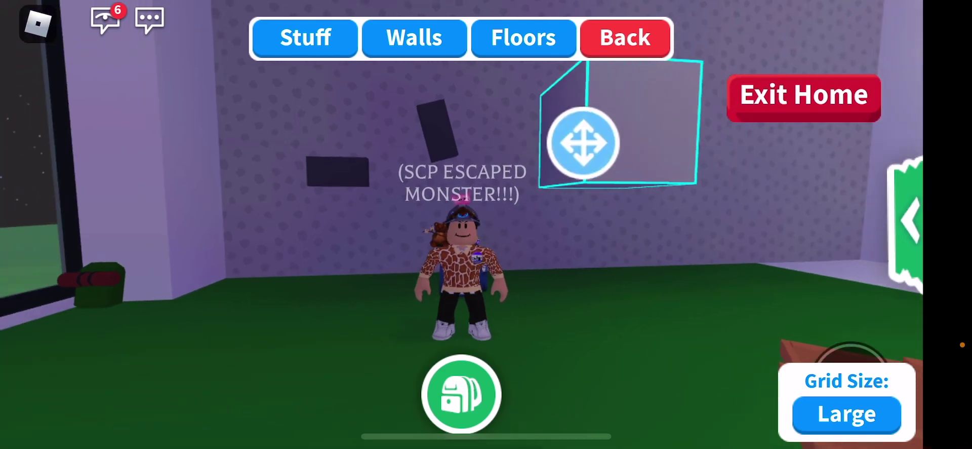
- Walk back to the wall and step onto the grey block
click(624, 38)
mouse_move(54, 337)
mouse_down()
mouse_move(50, 346)
mouse_move(78, 182)
mouse_move(226, 197)
mouse_up()
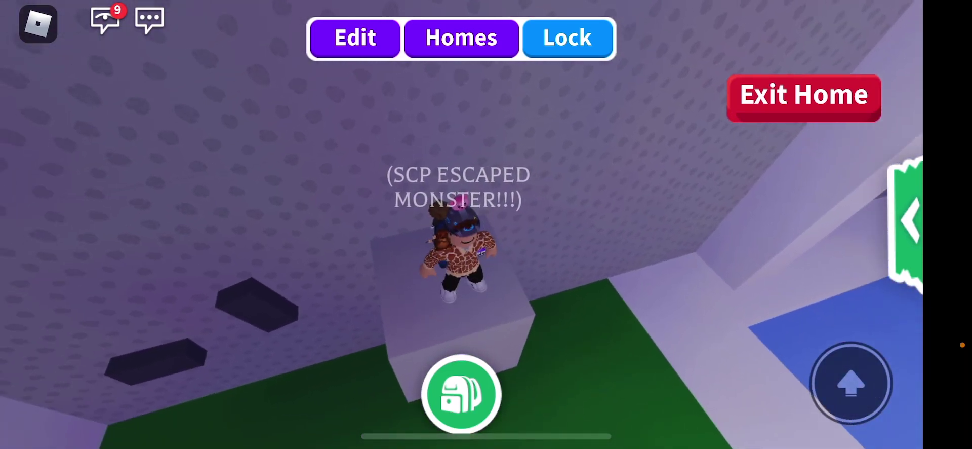
click(461, 393)
click(735, 60)
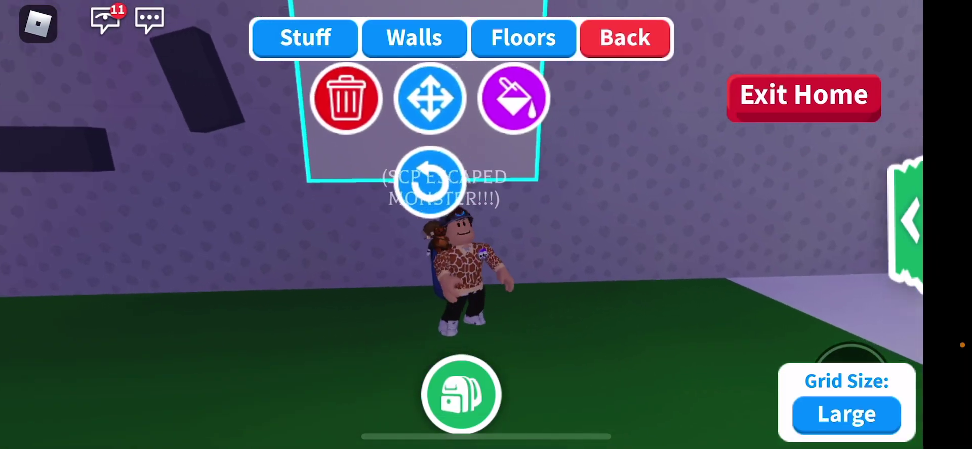
click(625, 40)
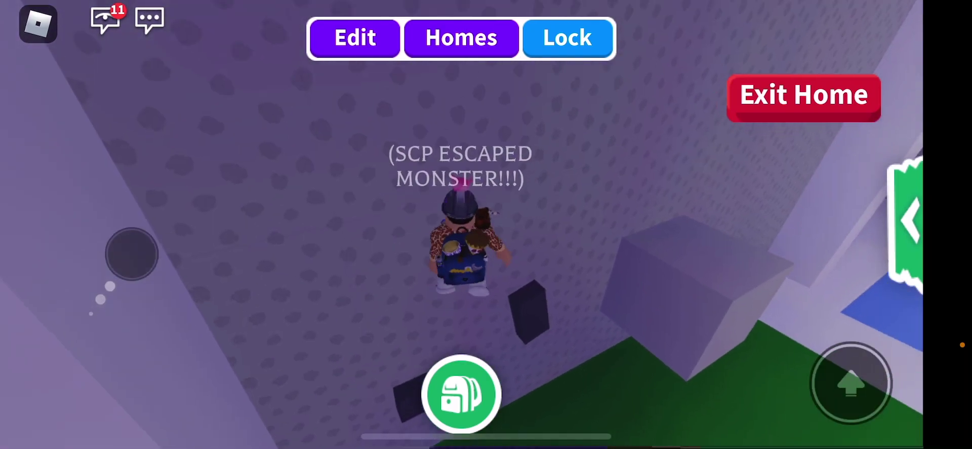
drag(131, 253, 74, 133)
drag(109, 165, 254, 233)
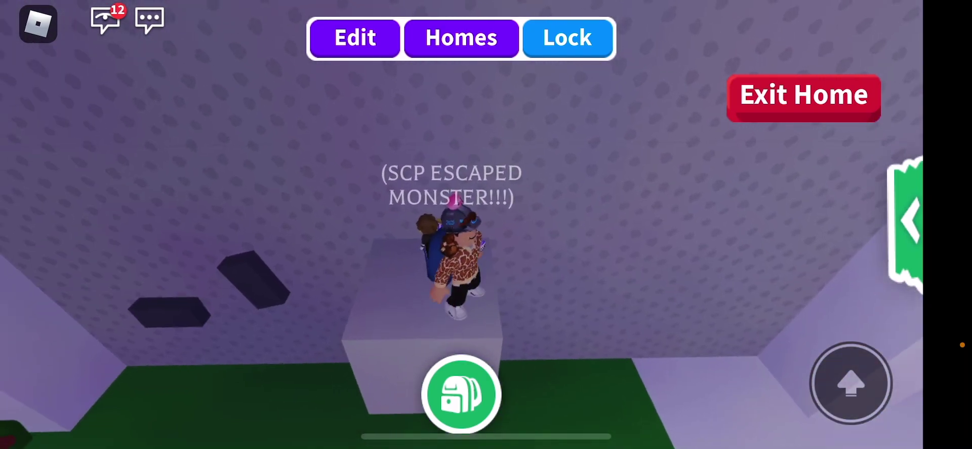
- Reopen the Simple Shapes category in build mode
click(355, 38)
click(306, 37)
drag(456, 362, 228, 362)
drag(684, 363, 136, 362)
click(233, 364)
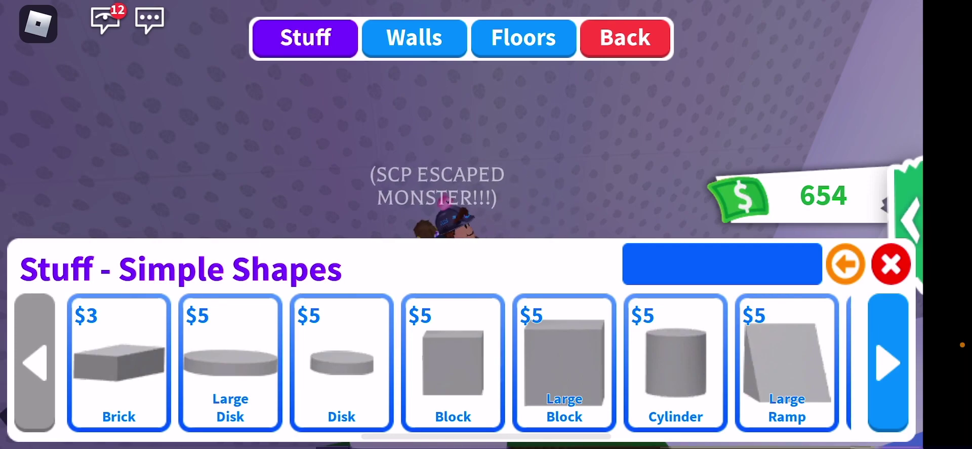
- Place a Large Ramp on the wall above the grey block and walk back to the green floor
click(453, 362)
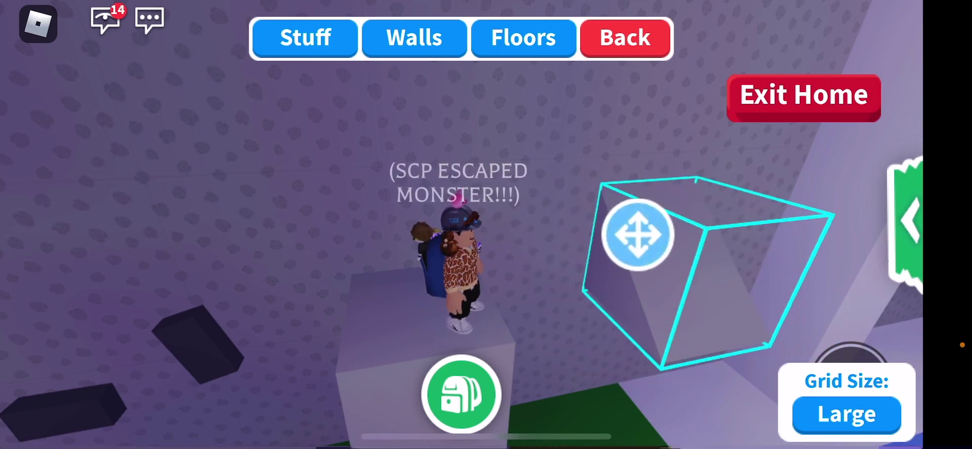
click(625, 41)
drag(167, 250, 126, 101)
drag(105, 336, 96, 347)
drag(71, 185, 98, 282)
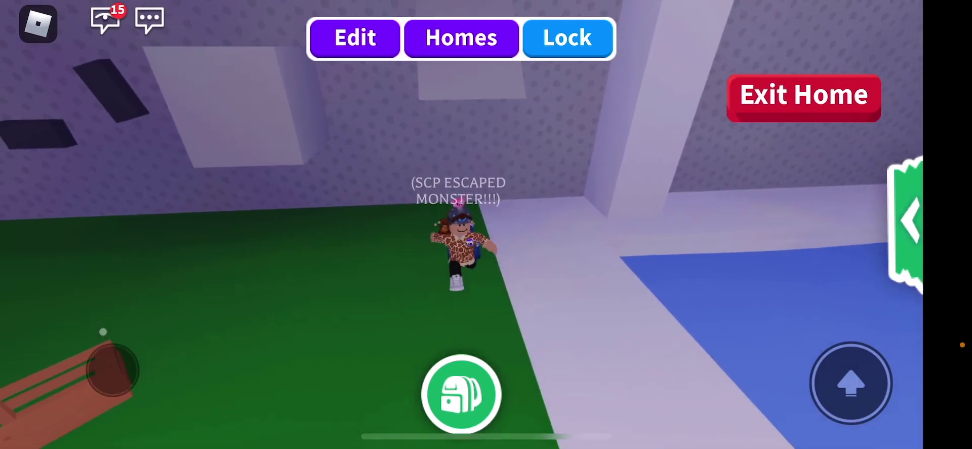
drag(91, 228, 91, 302)
mouse_move(44, 321)
mouse_down()
mouse_move(82, 322)
mouse_move(41, 341)
mouse_move(26, 224)
mouse_move(59, 126)
mouse_move(54, 400)
mouse_move(61, 250)
mouse_move(30, 174)
mouse_move(114, 175)
mouse_move(93, 109)
mouse_move(241, 276)
mouse_move(295, 235)
mouse_move(187, 357)
mouse_up()
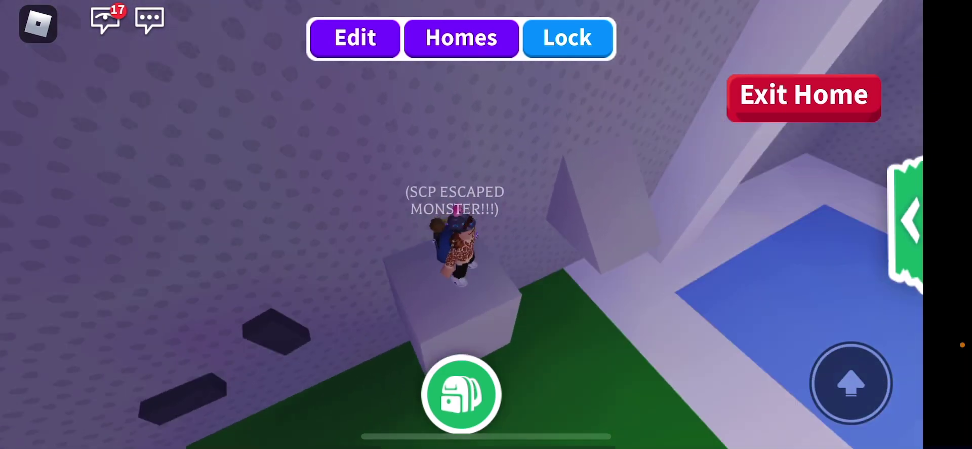
- Enter build mode and look around the room from the block
click(461, 393)
click(736, 61)
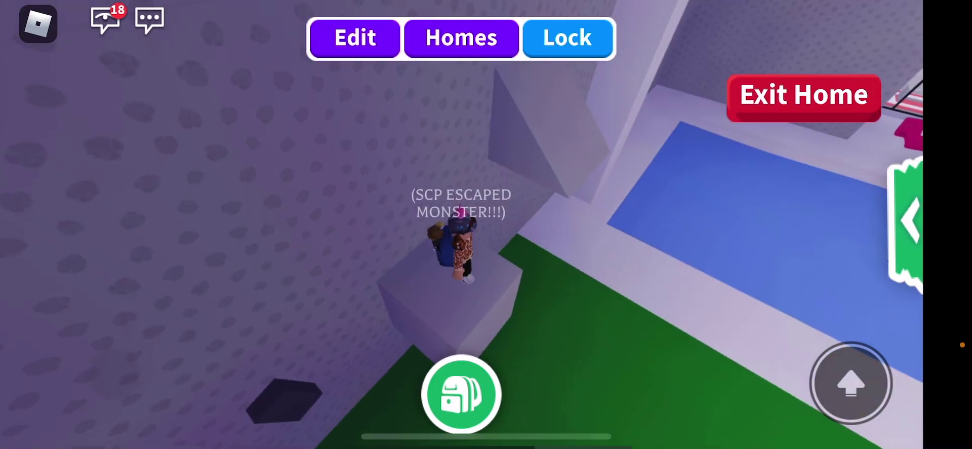
mouse_move(106, 327)
mouse_down()
mouse_move(157, 282)
mouse_move(168, 191)
mouse_move(30, 328)
mouse_up()
click(355, 38)
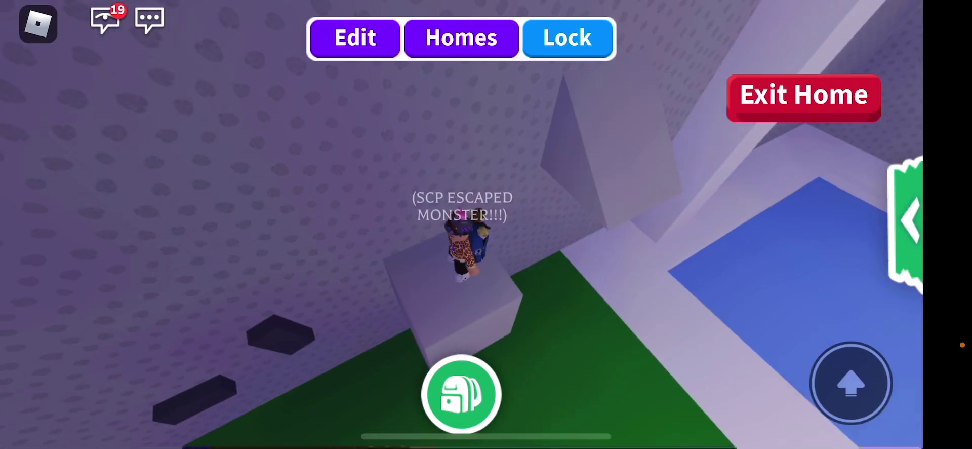
mouse_move(108, 337)
mouse_down()
mouse_move(202, 284)
mouse_move(162, 113)
mouse_up()
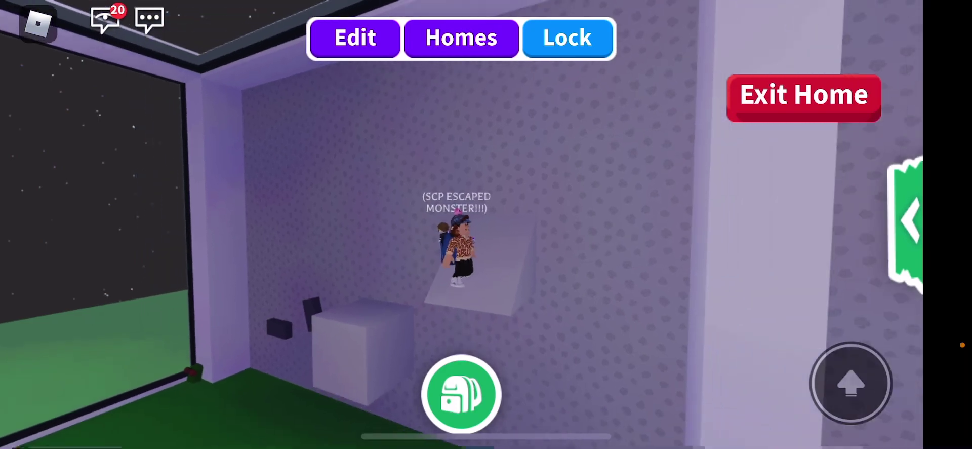
mouse_move(608, 228)
mouse_down()
mouse_move(379, 228)
mouse_move(607, 228)
mouse_up()
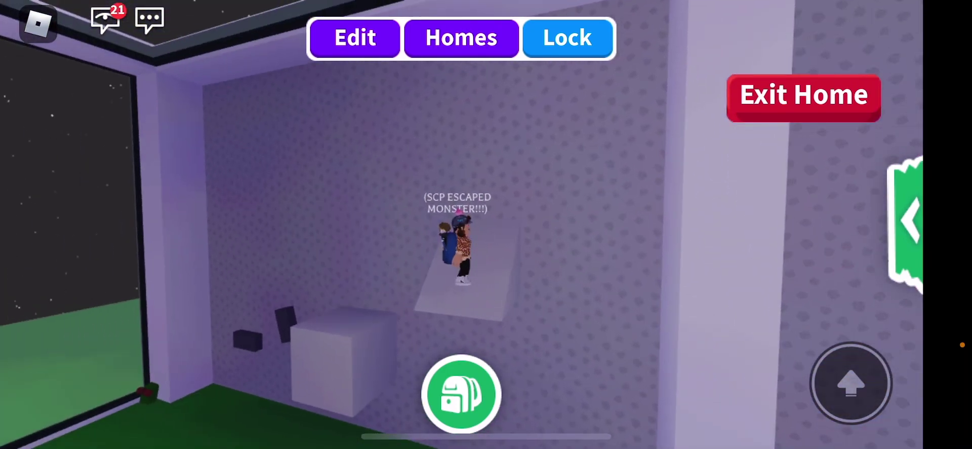
drag(532, 228, 425, 229)
drag(531, 304, 577, 228)
- Find a drawingboard by searching 'Board' and place it up and left on the wall
click(305, 37)
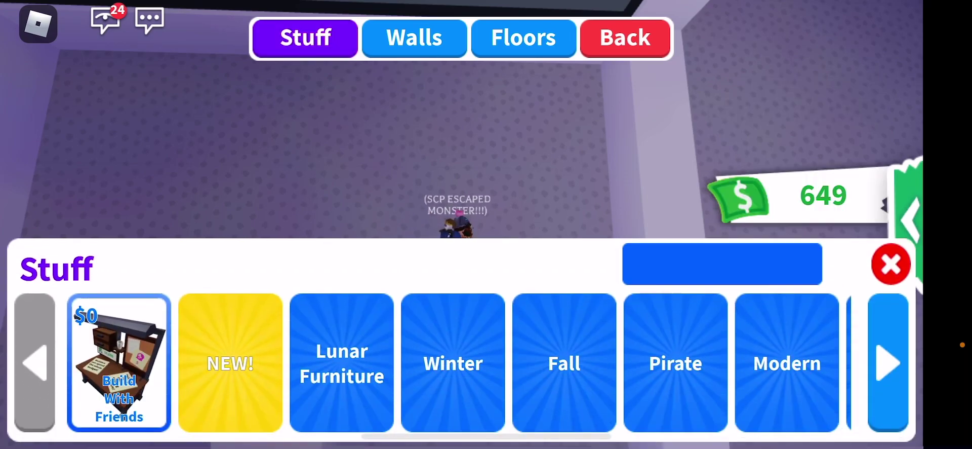
click(889, 362)
click(721, 263)
text(Boa)
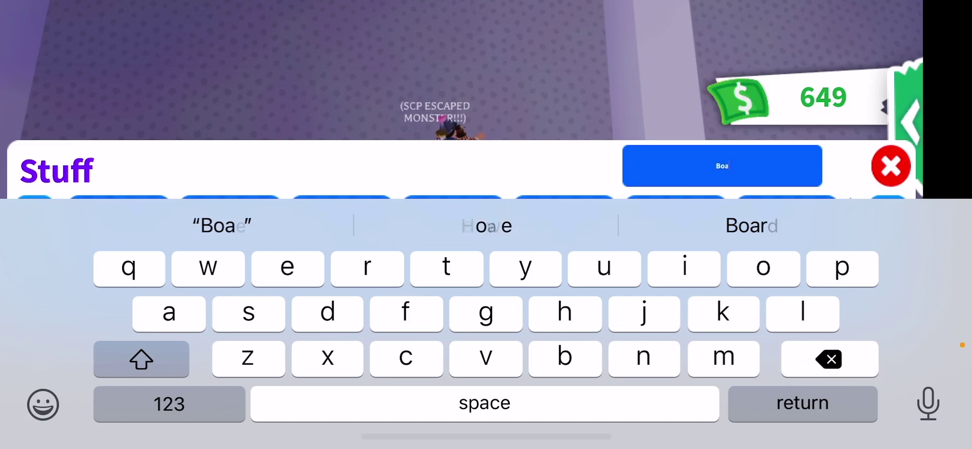
text(rd)
key(Return)
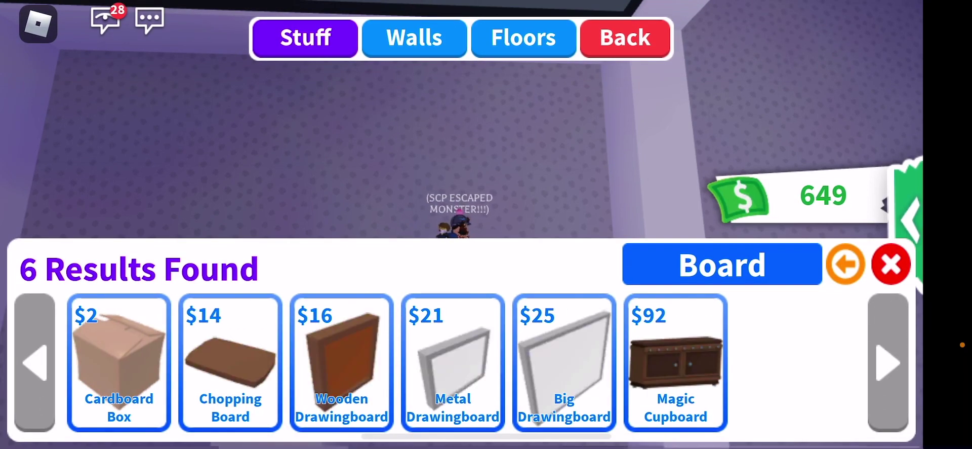
click(453, 361)
drag(363, 206, 254, 195)
click(624, 37)
- Write 'OBBY' on the drawingboard and save it
drag(65, 300, 37, 262)
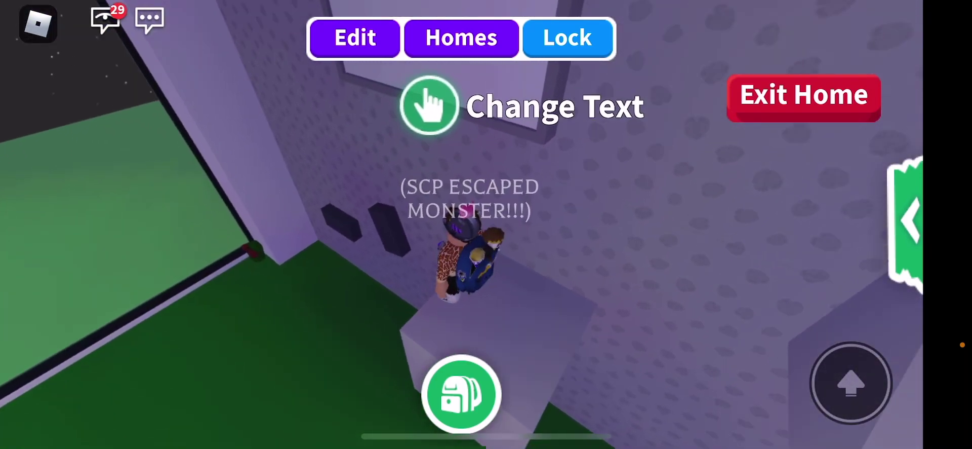
click(430, 103)
click(449, 194)
text(BY)
key(Return)
click(569, 300)
- Add exclamation marks after 'OBBY', save, and level the view on the sign
click(380, 76)
click(494, 190)
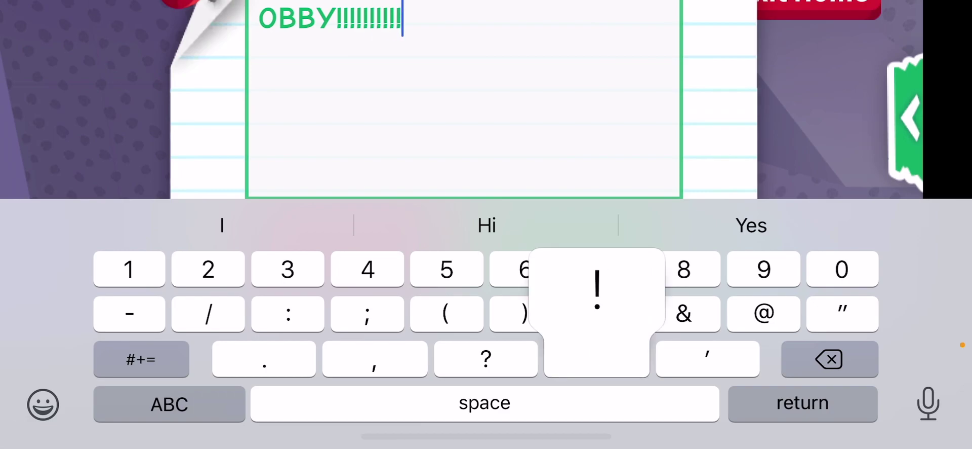
key(Return)
click(566, 345)
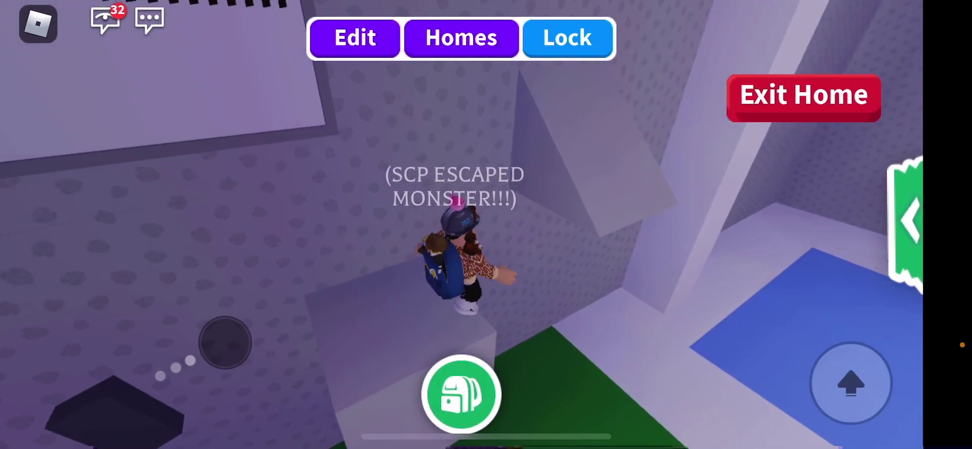
drag(607, 190, 645, 342)
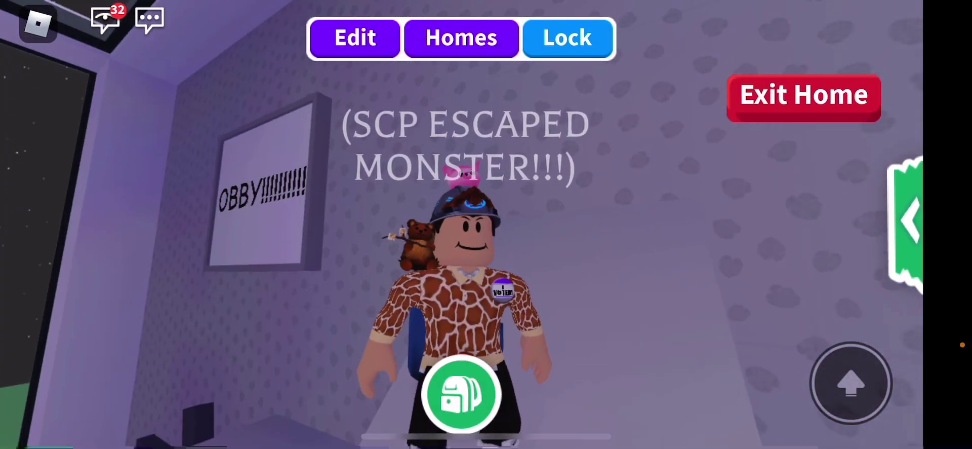